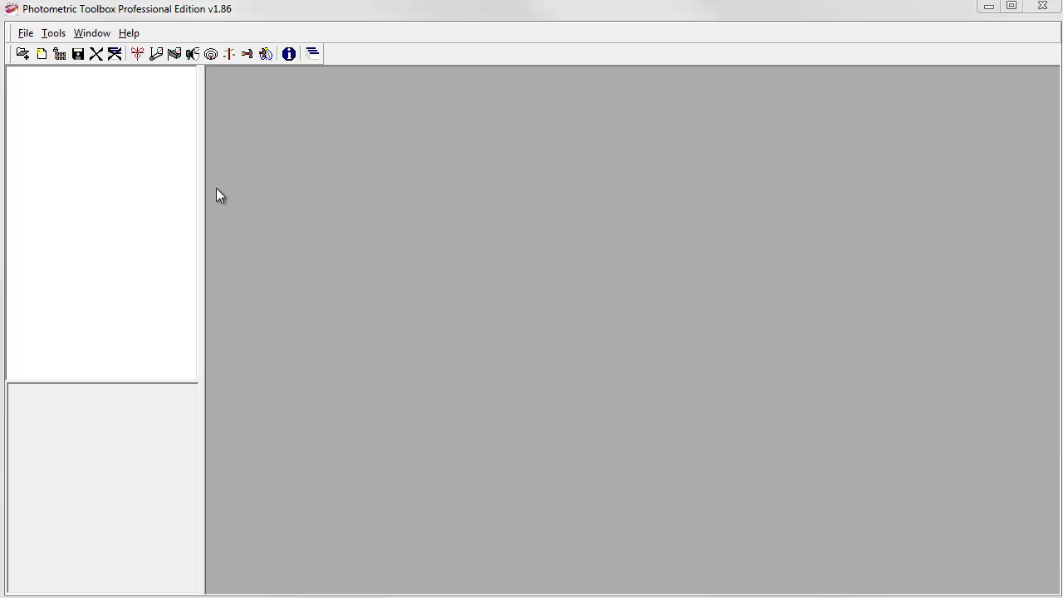
# Load GE454231 from the photometric database's EAMD EVOLVE 4100K group.
pyautogui.click(64, 62)
pyautogui.click(64, 61)
pyautogui.click(23, 55)
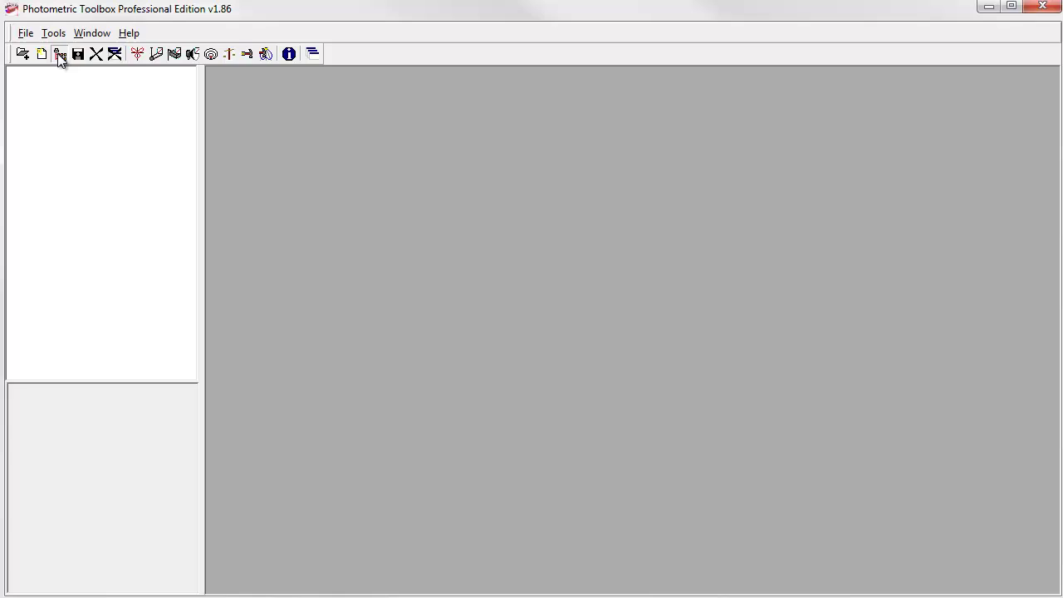
pyautogui.click(59, 54)
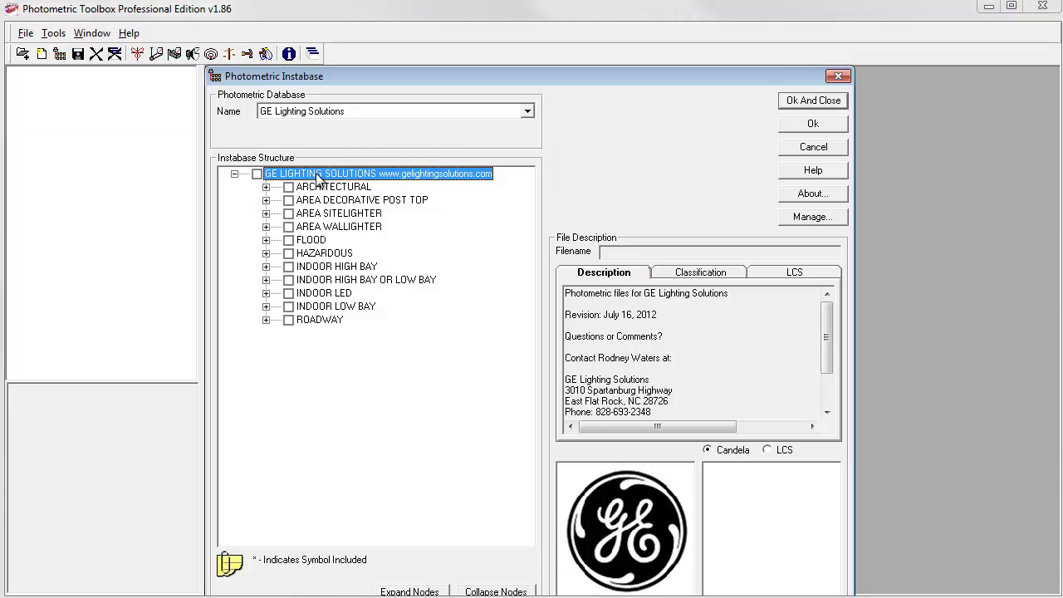
pyautogui.click(266, 187)
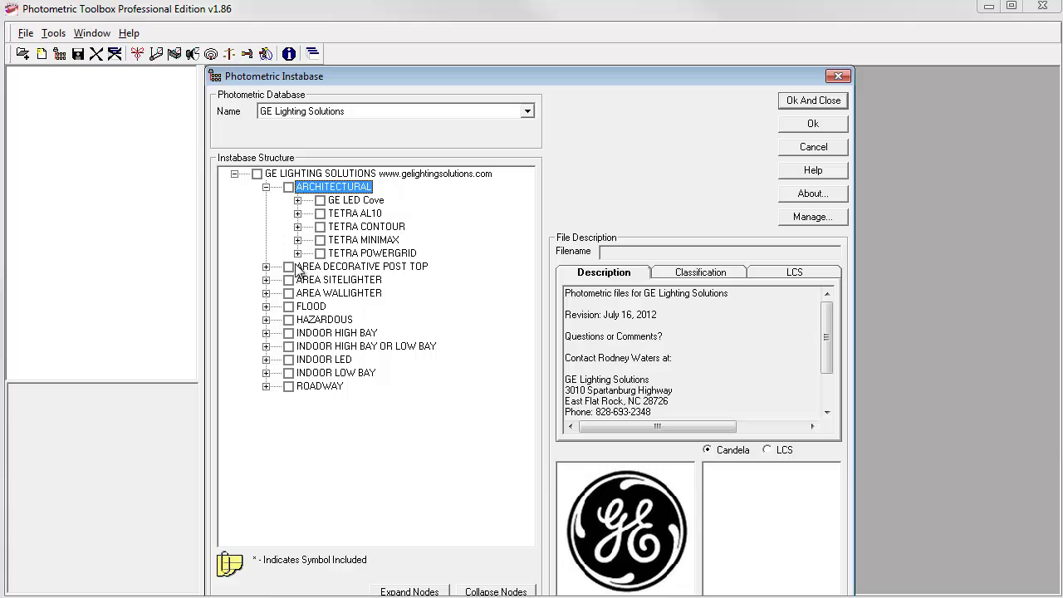
pyautogui.click(265, 280)
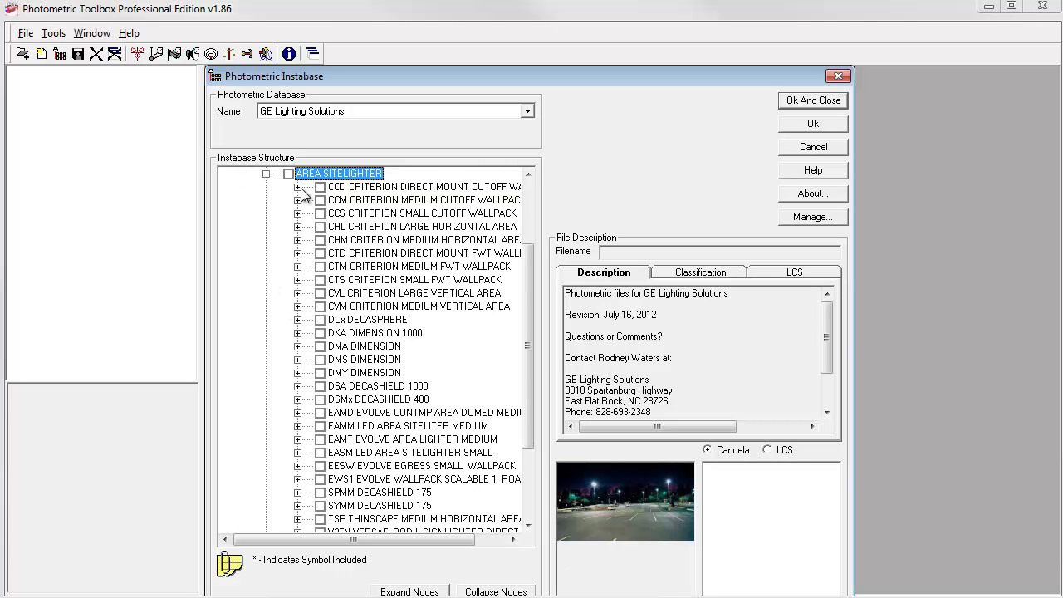
pyautogui.click(362, 415)
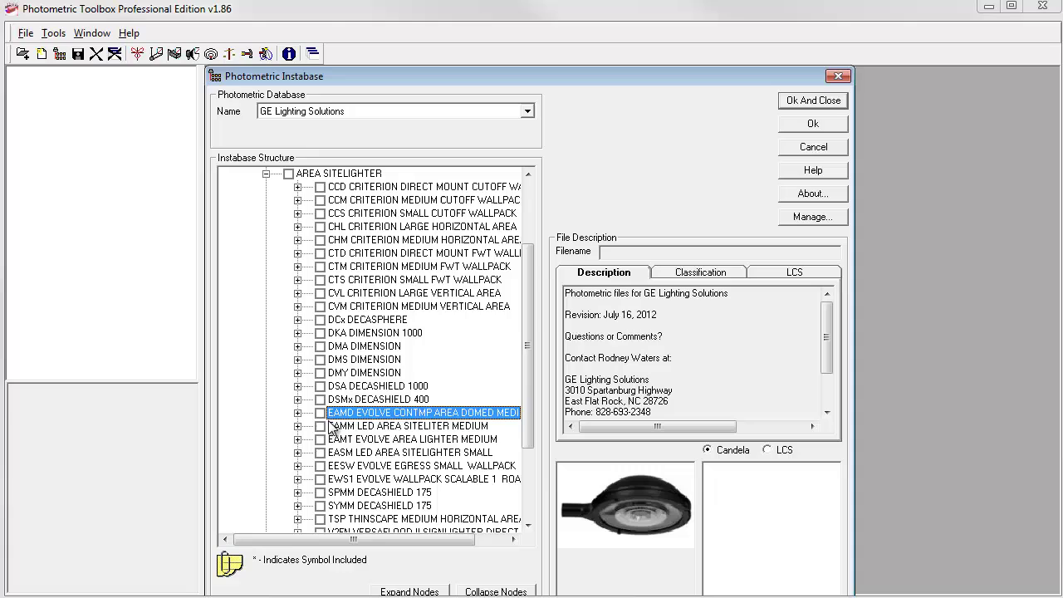
pyautogui.click(297, 413)
pyautogui.click(329, 426)
pyautogui.click(382, 439)
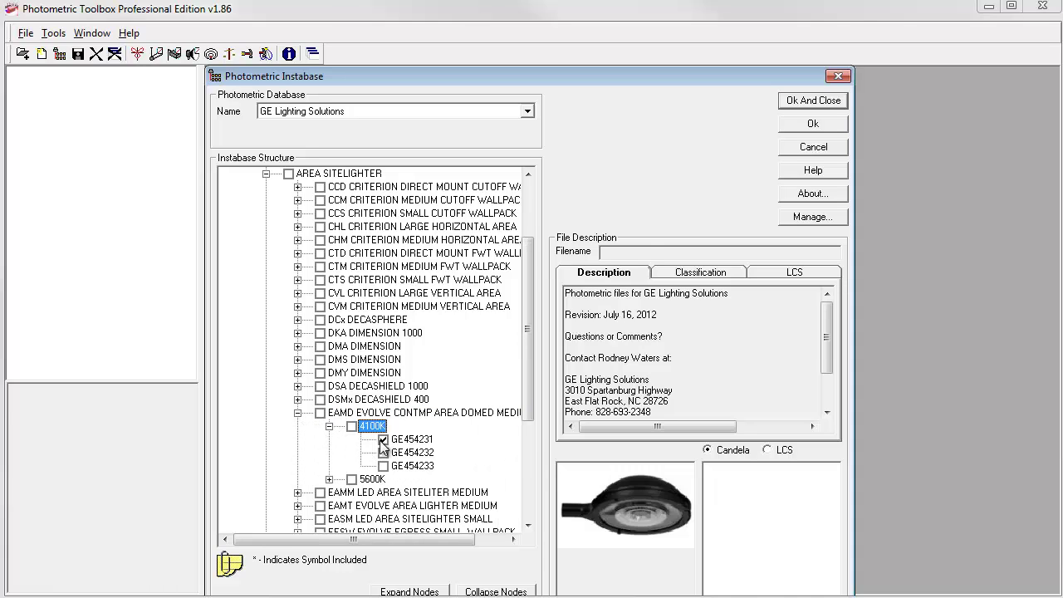
pyautogui.click(789, 124)
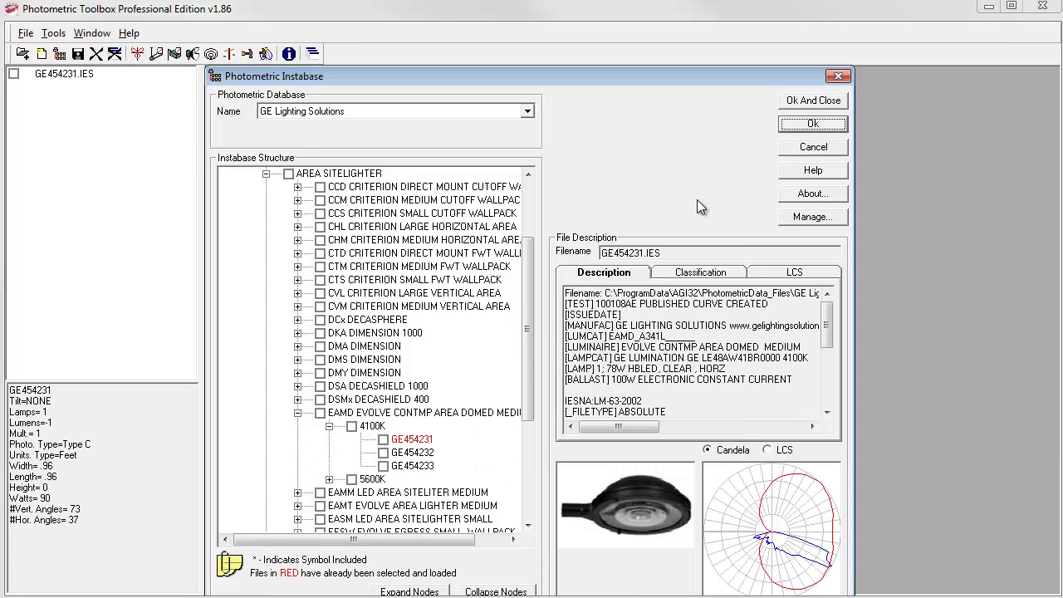
# Load the ALX1_LED_1_30A350_51K_SR3_MVOLT file from the Lithonia Lighting Outdoor Area Lighting database.
pyautogui.click(527, 111)
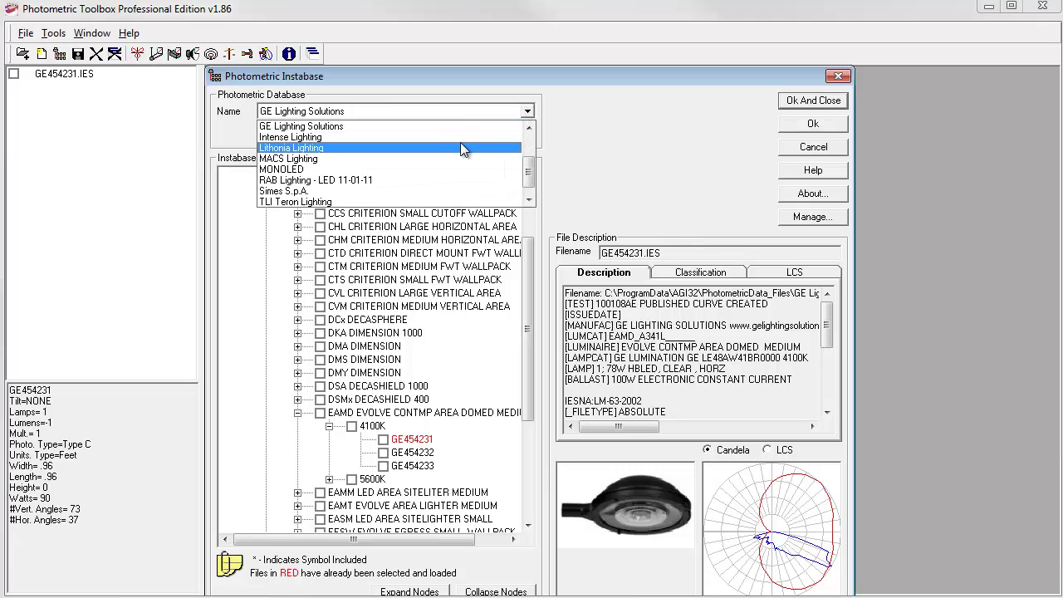
pyautogui.click(460, 142)
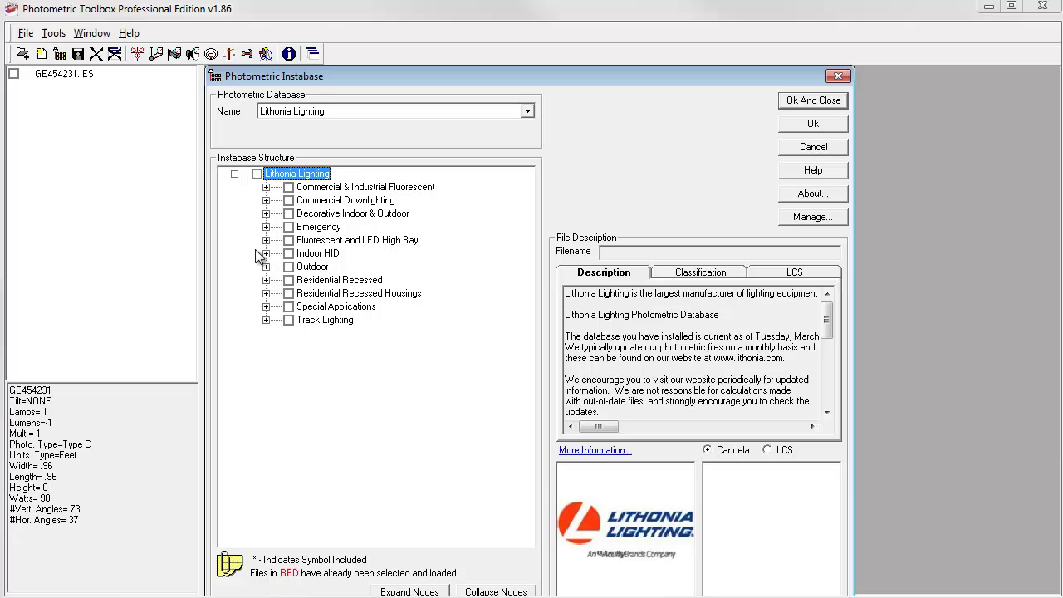
pyautogui.click(266, 268)
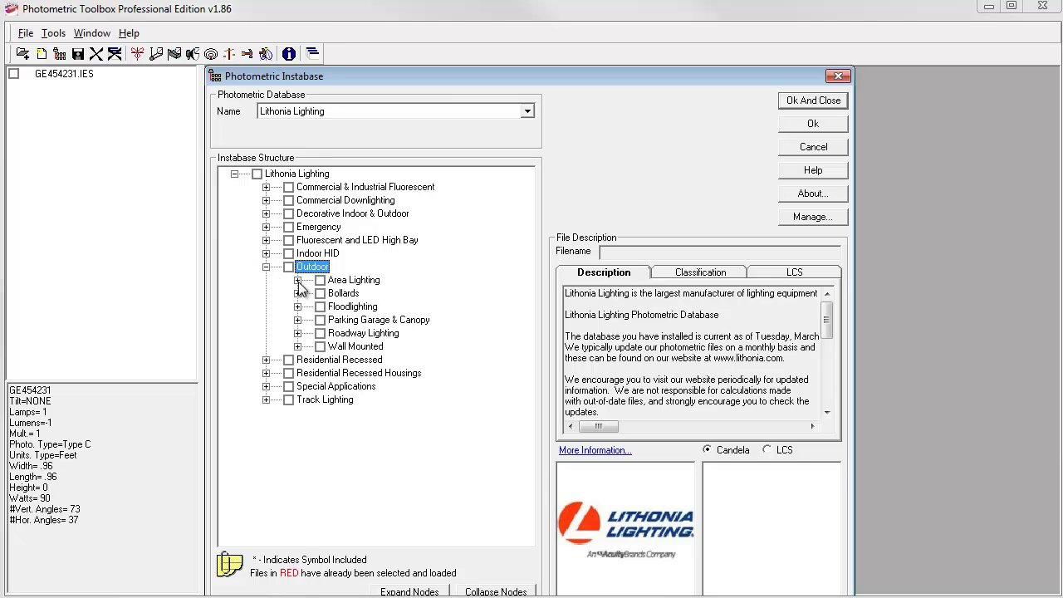
pyautogui.click(298, 280)
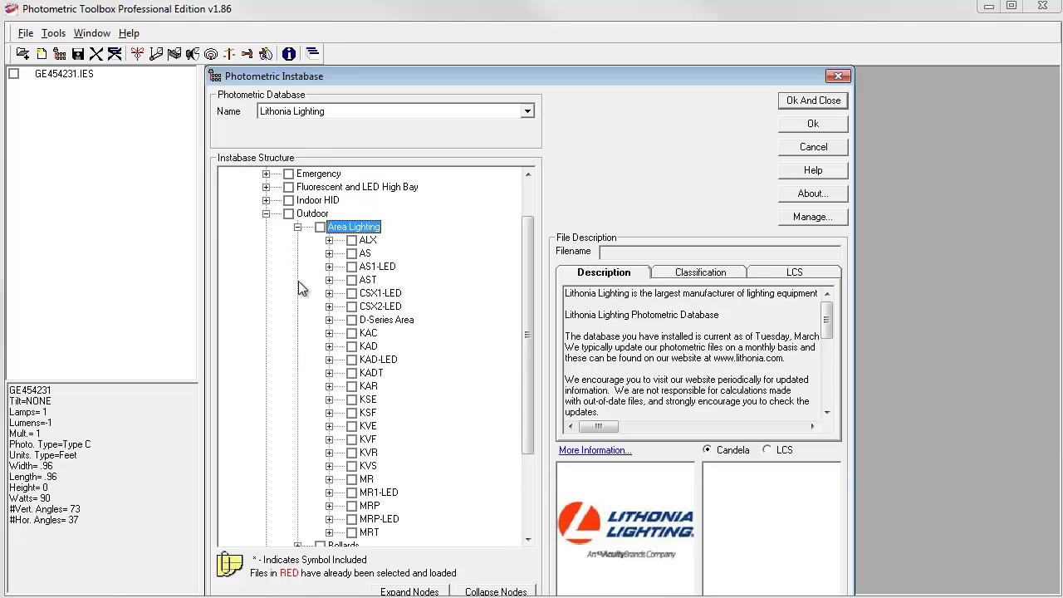
pyautogui.click(329, 240)
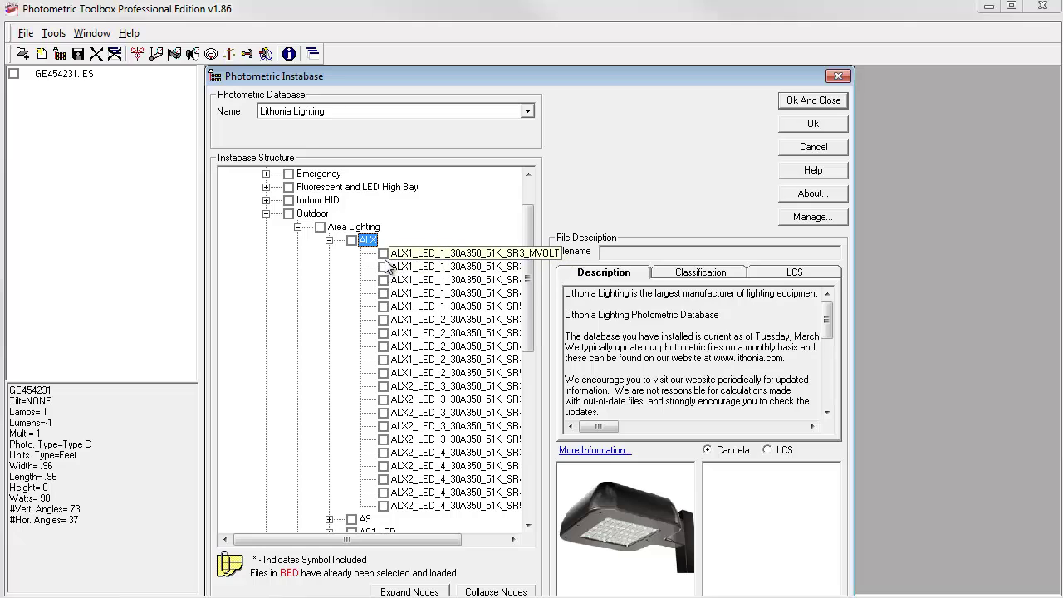
pyautogui.click(383, 254)
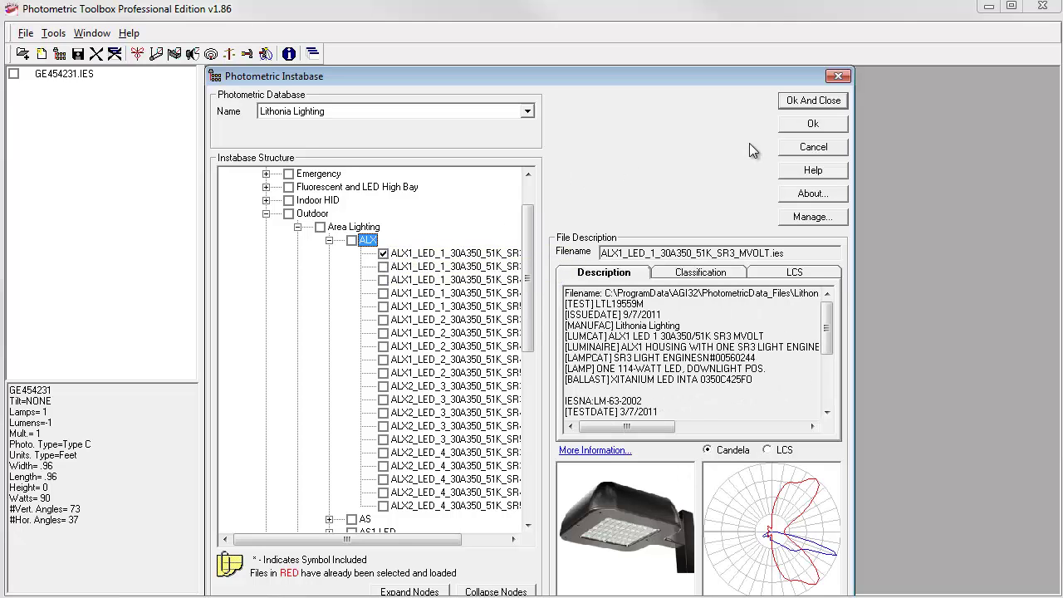
pyautogui.click(808, 124)
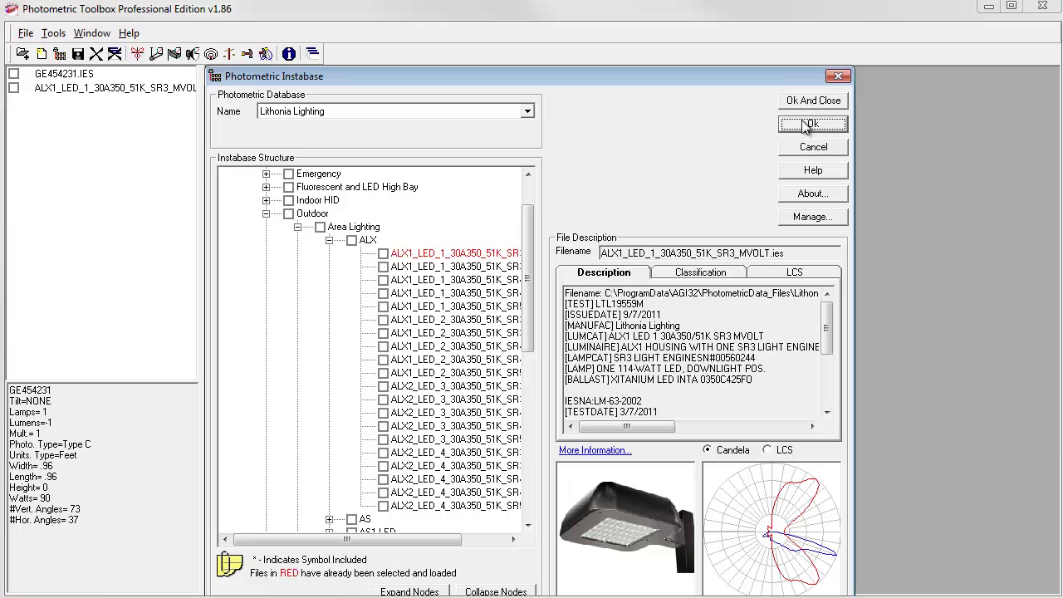
# Load BetaLED's BLD-ARE-T4 file from the Area category and close the database browser.
pyautogui.click(528, 117)
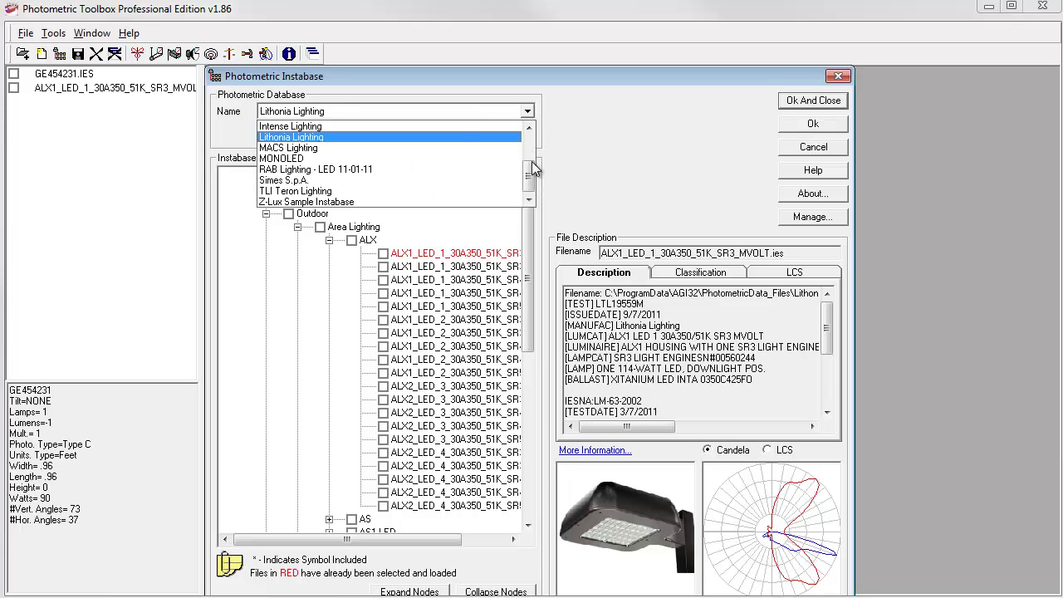
pyautogui.moveTo(531, 167); pyautogui.dragTo(530, 141)
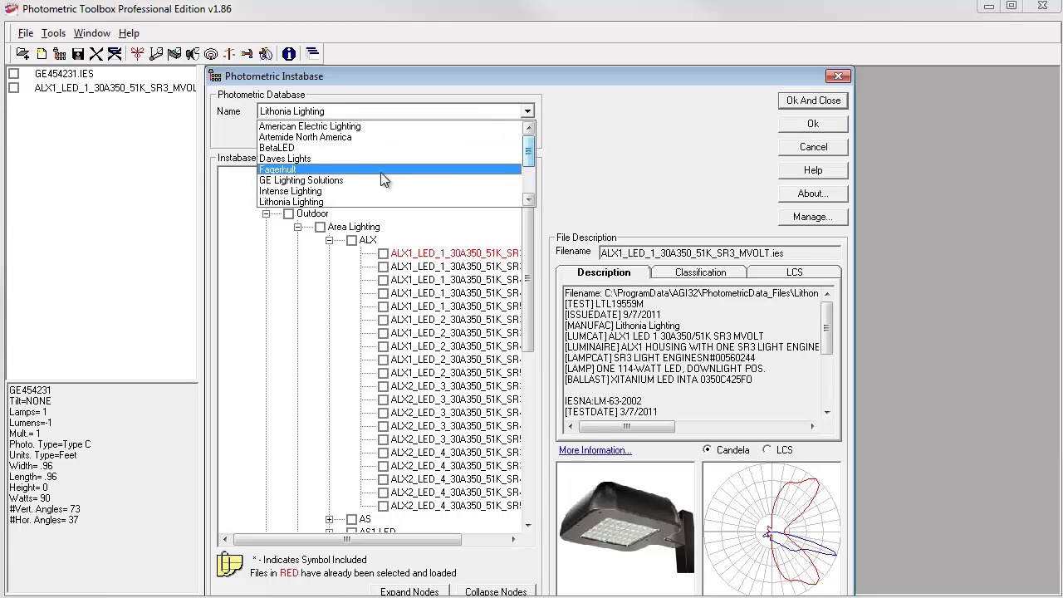
pyautogui.click(348, 152)
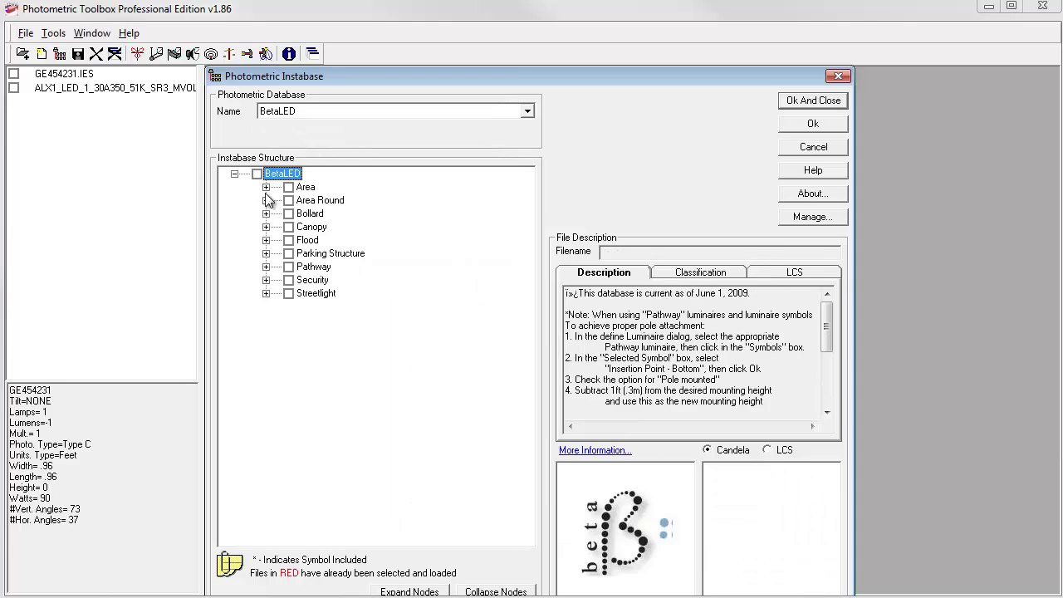
pyautogui.click(266, 188)
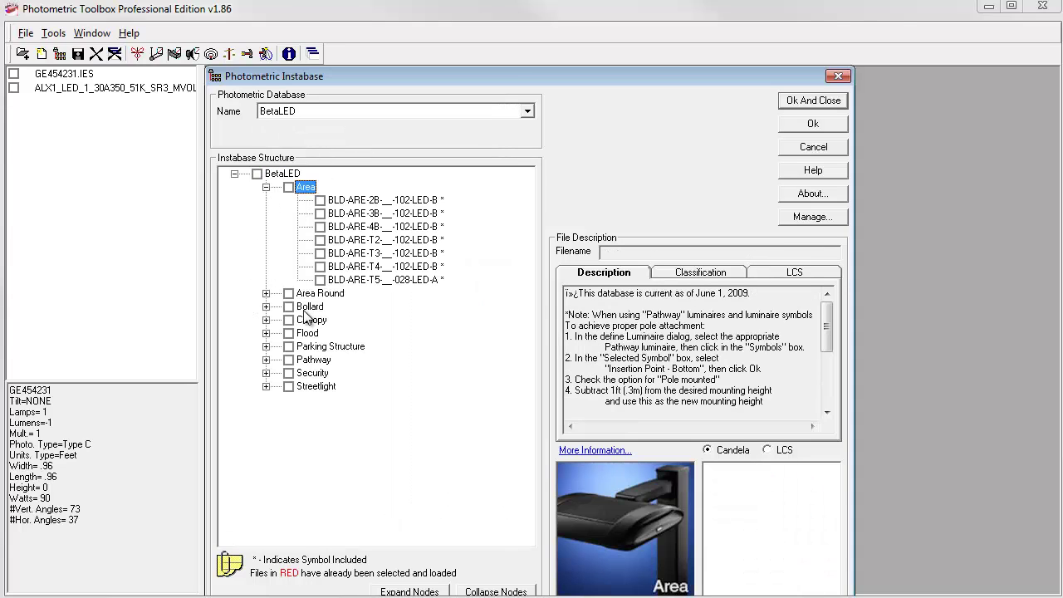
pyautogui.click(319, 266)
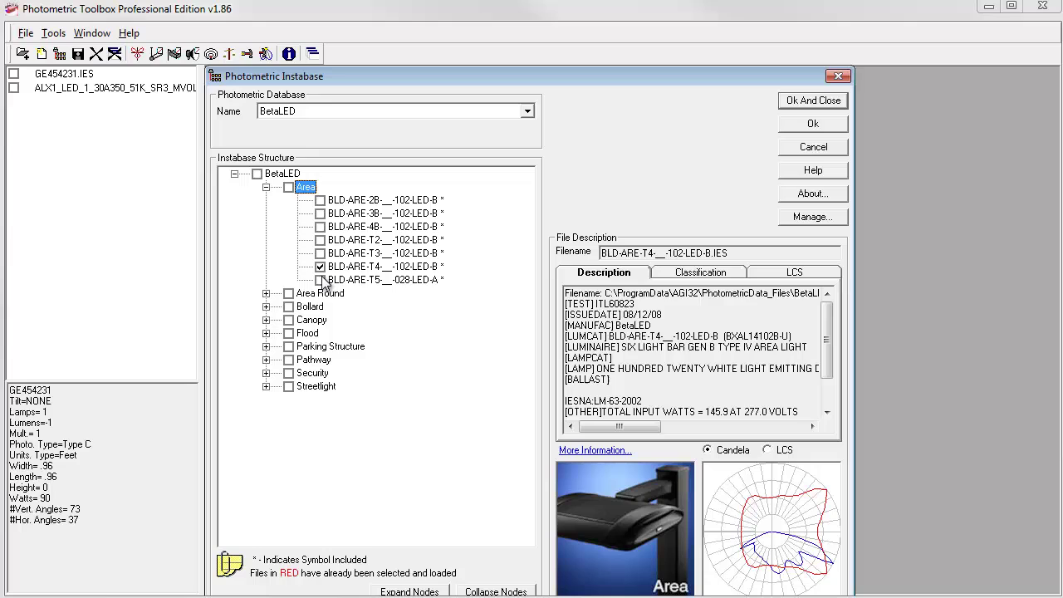
pyautogui.click(801, 100)
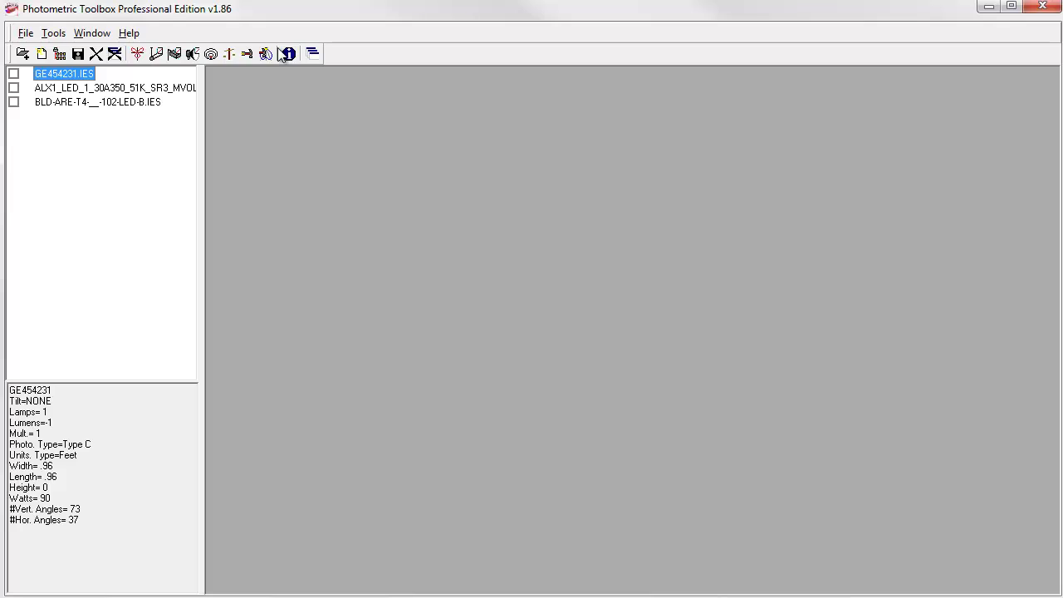
# Tick BLD-ARE-T4, ALX1 and GE454231 in the left file list.
pyautogui.click(13, 101)
pyautogui.click(13, 87)
pyautogui.click(14, 74)
# Open View windows for the checked files and rotate the BLD-ARE-T4 and ALX1 candela solids.
pyautogui.click(138, 55)
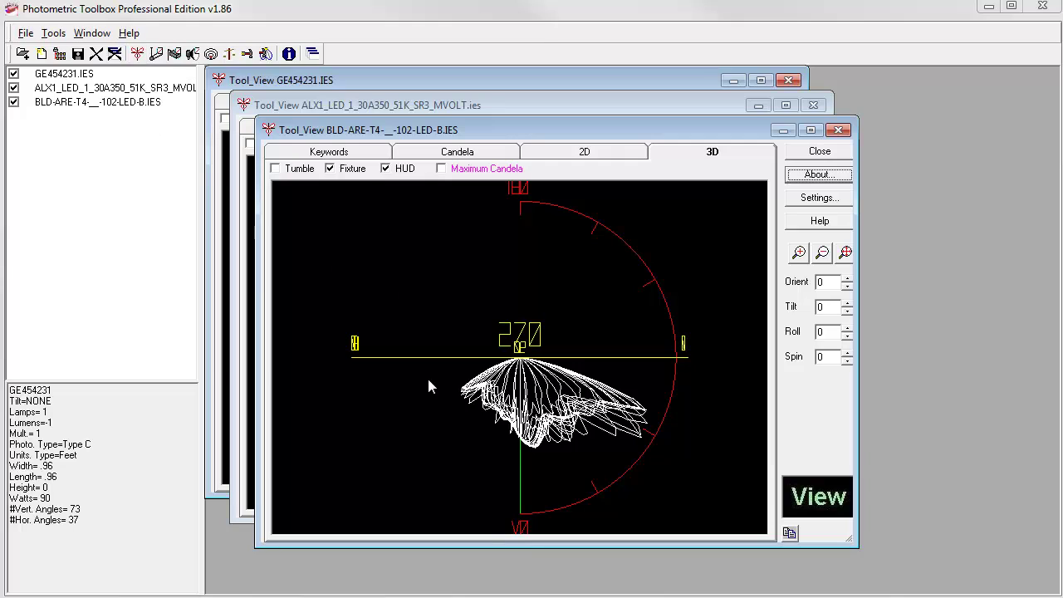
pyautogui.moveTo(427, 375); pyautogui.dragTo(353, 367)
pyautogui.click(315, 106)
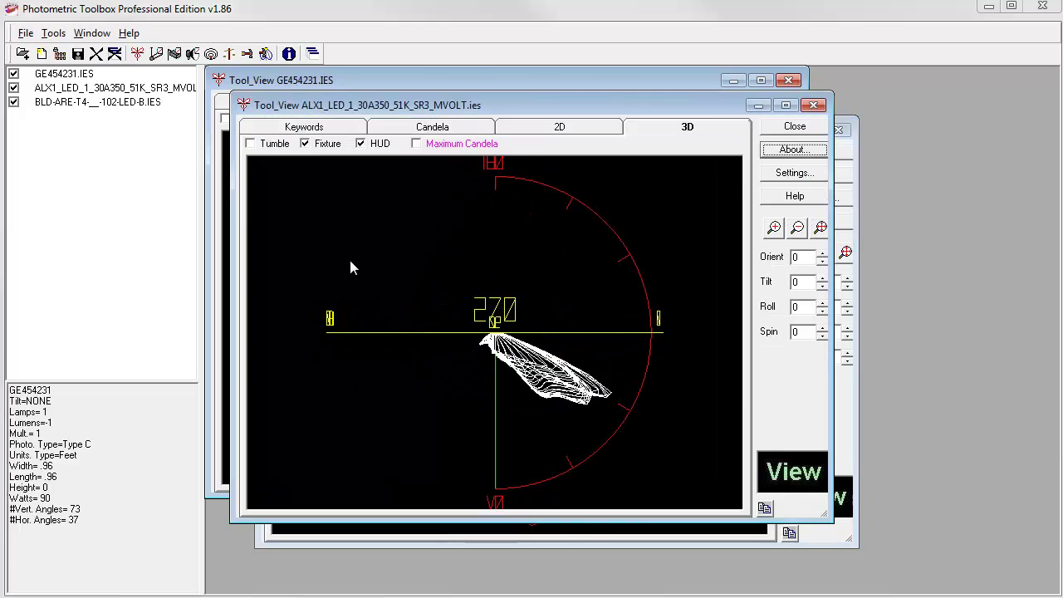
pyautogui.moveTo(349, 256); pyautogui.dragTo(359, 296)
pyautogui.click(340, 80)
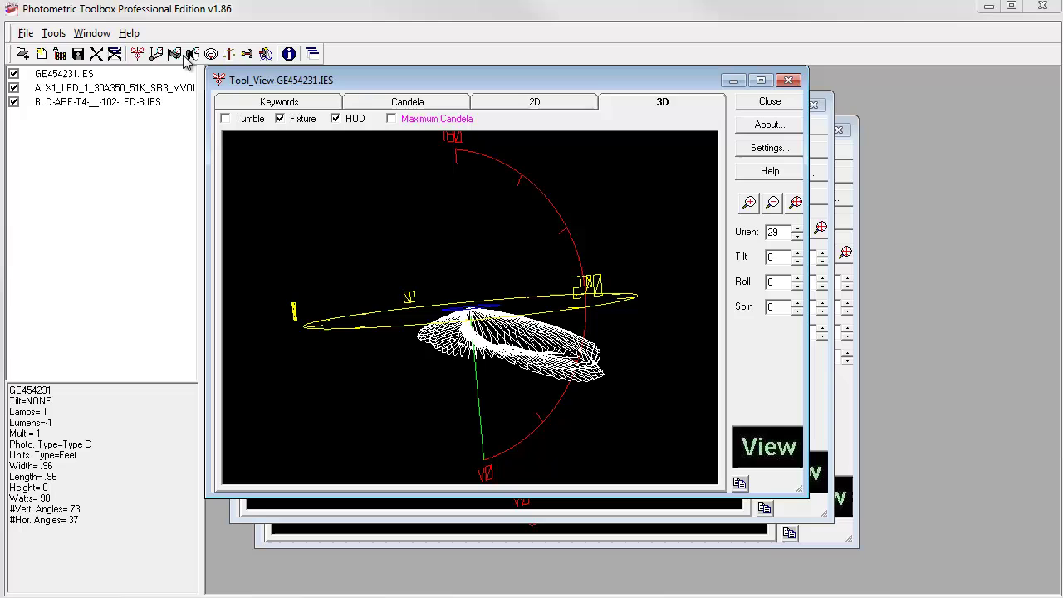
pyautogui.click(115, 55)
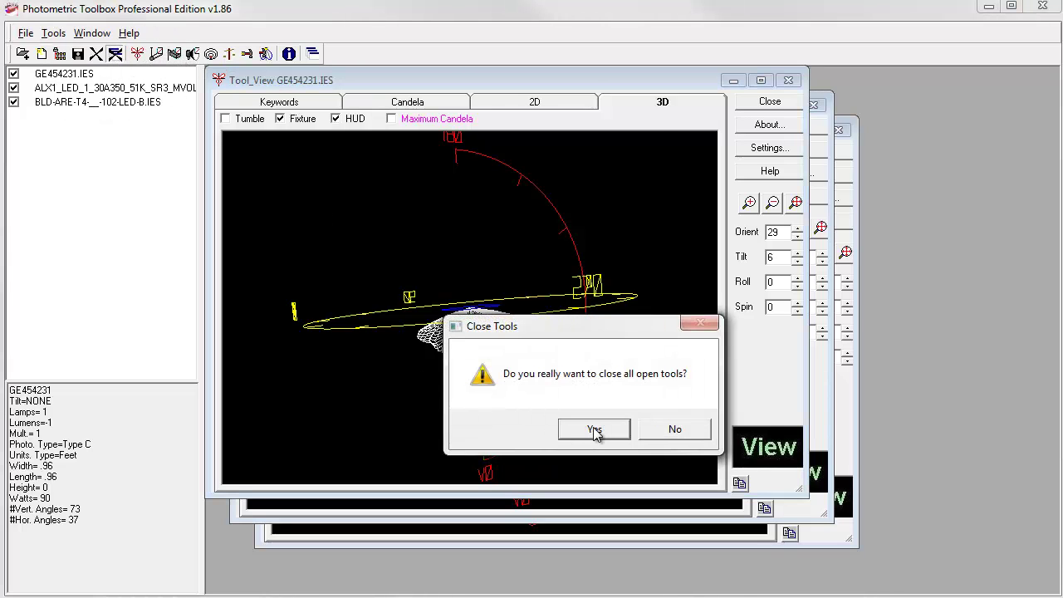
pyautogui.click(592, 428)
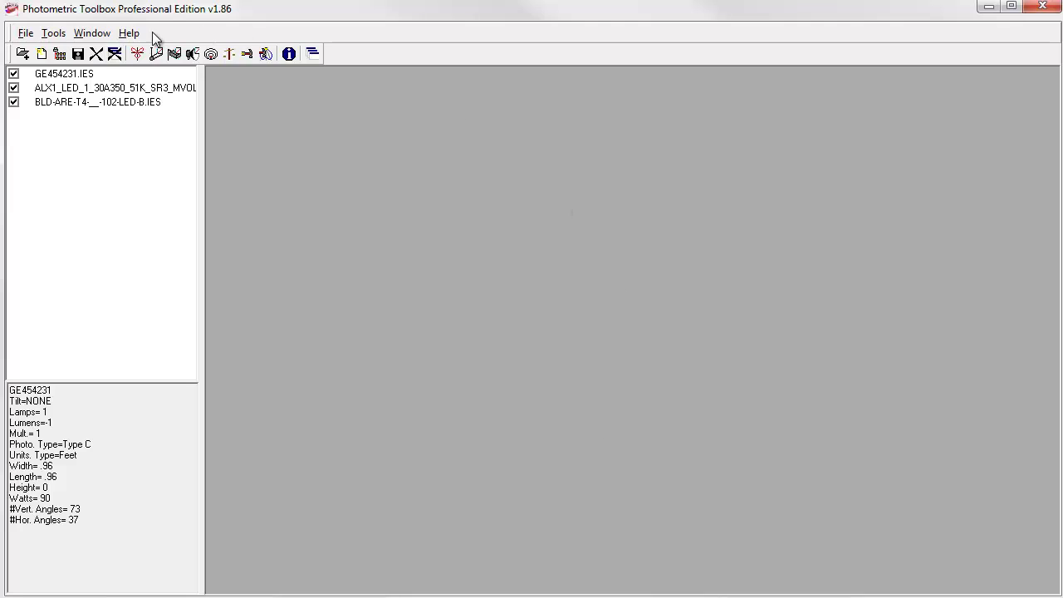
pyautogui.click(97, 56)
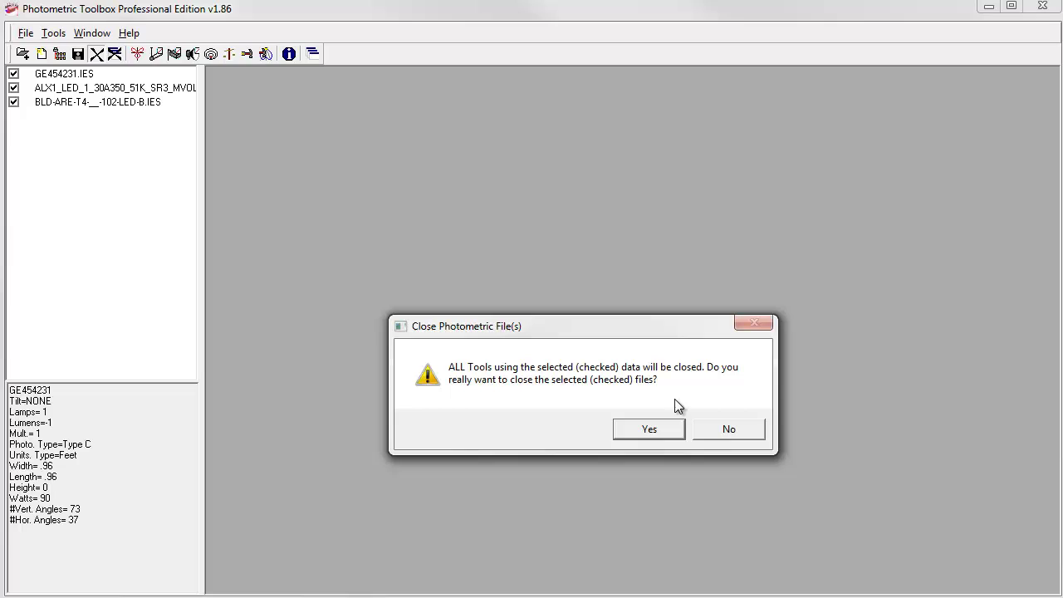
pyautogui.click(724, 430)
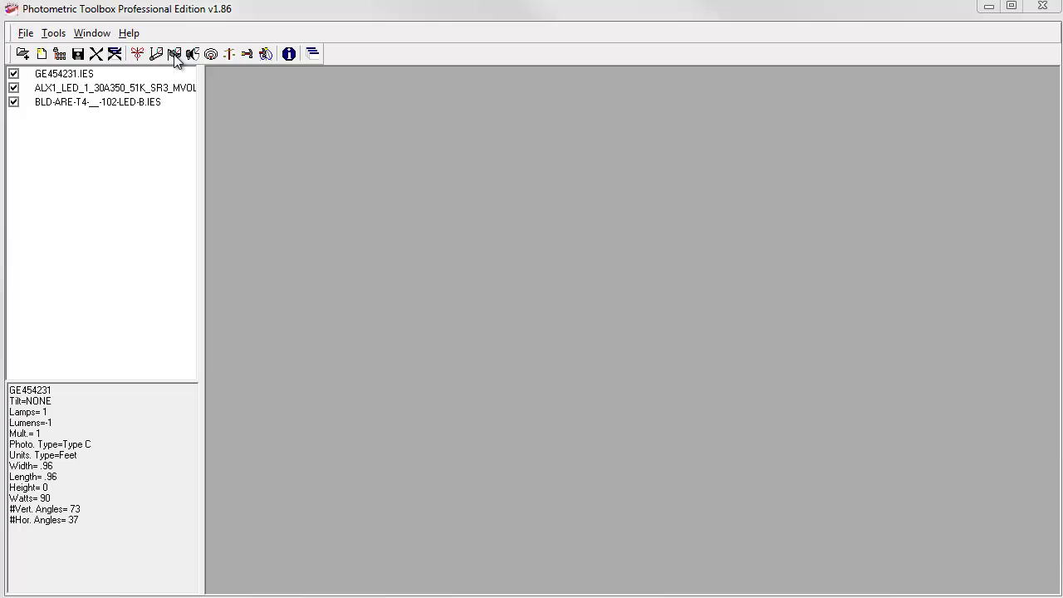
pyautogui.click(174, 55)
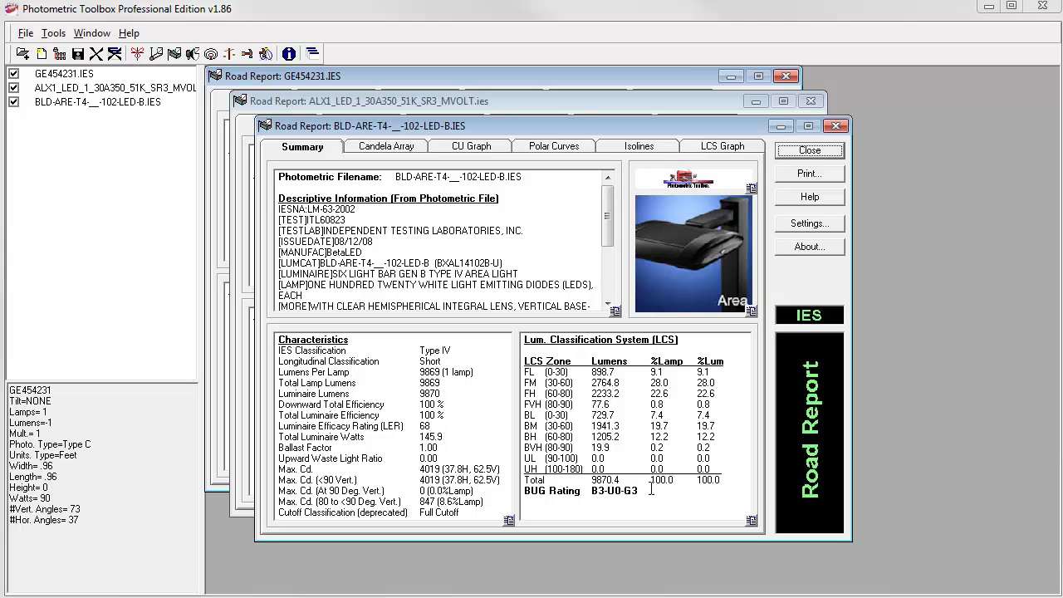
pyautogui.click(381, 147)
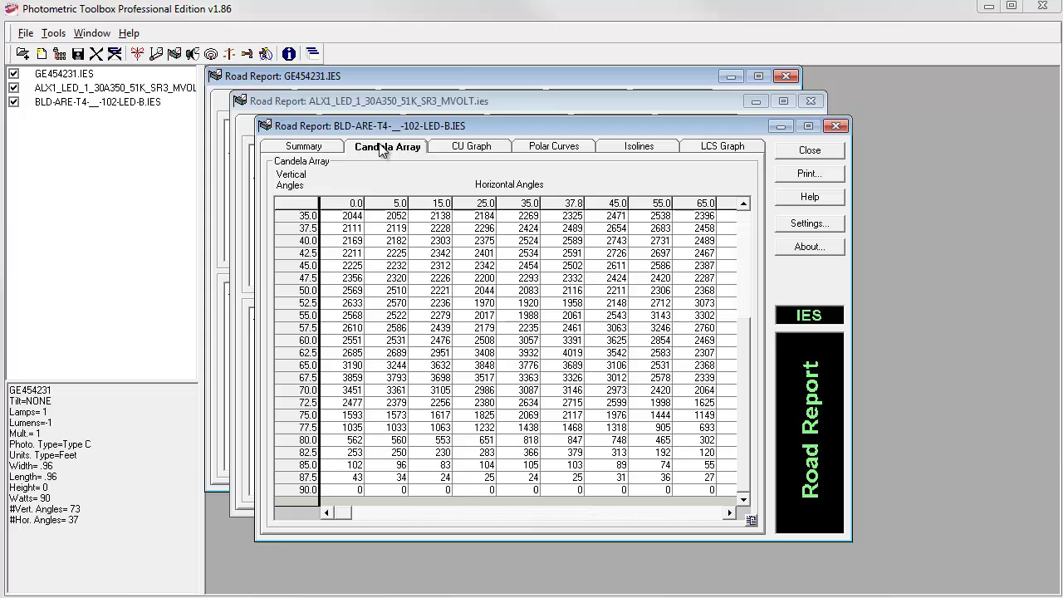
pyautogui.click(471, 148)
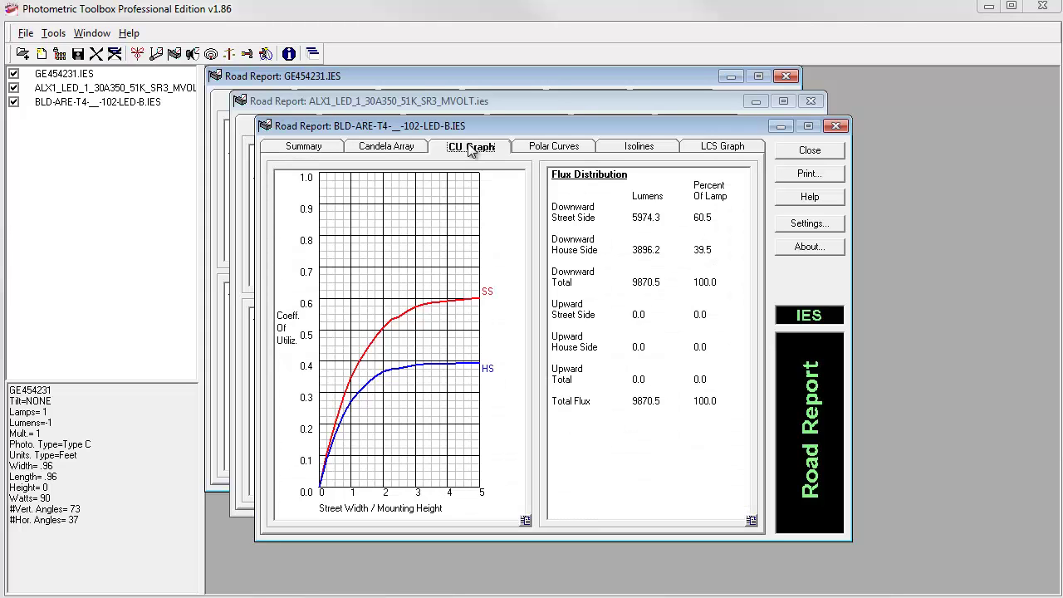
pyautogui.click(552, 149)
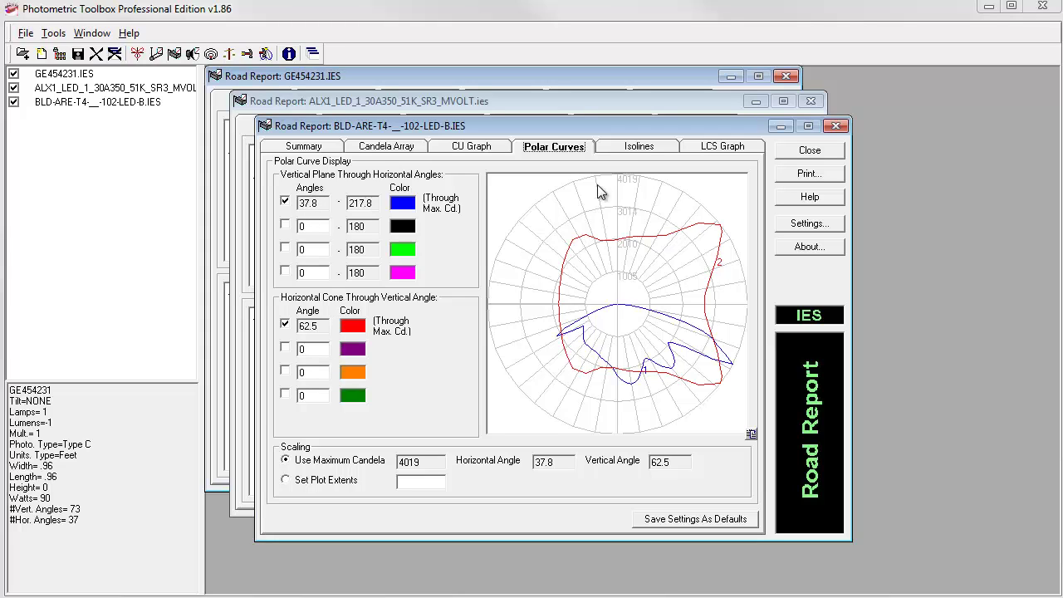
pyautogui.click(630, 150)
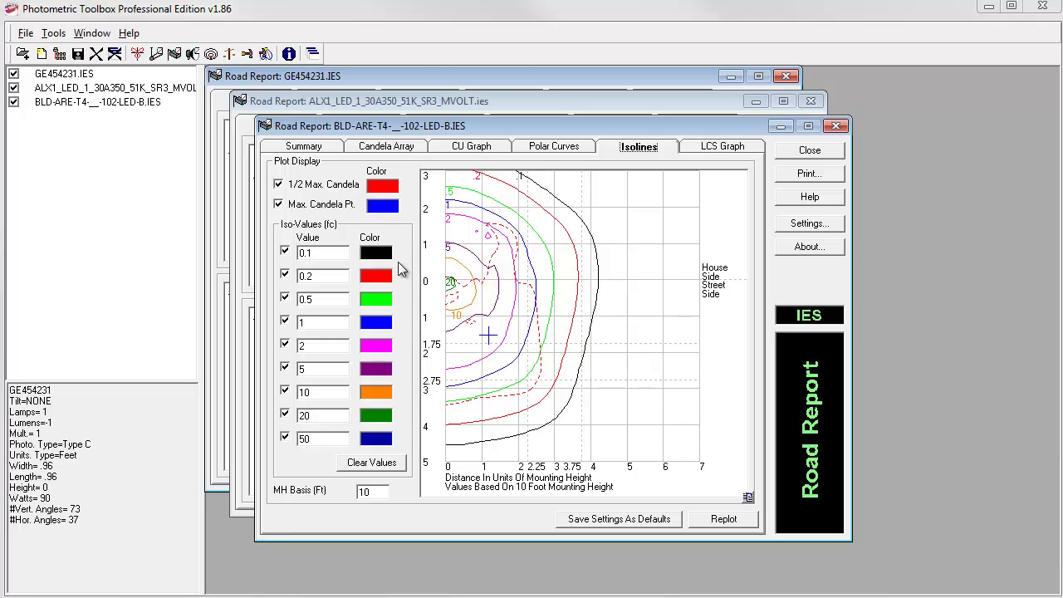
pyautogui.click(308, 150)
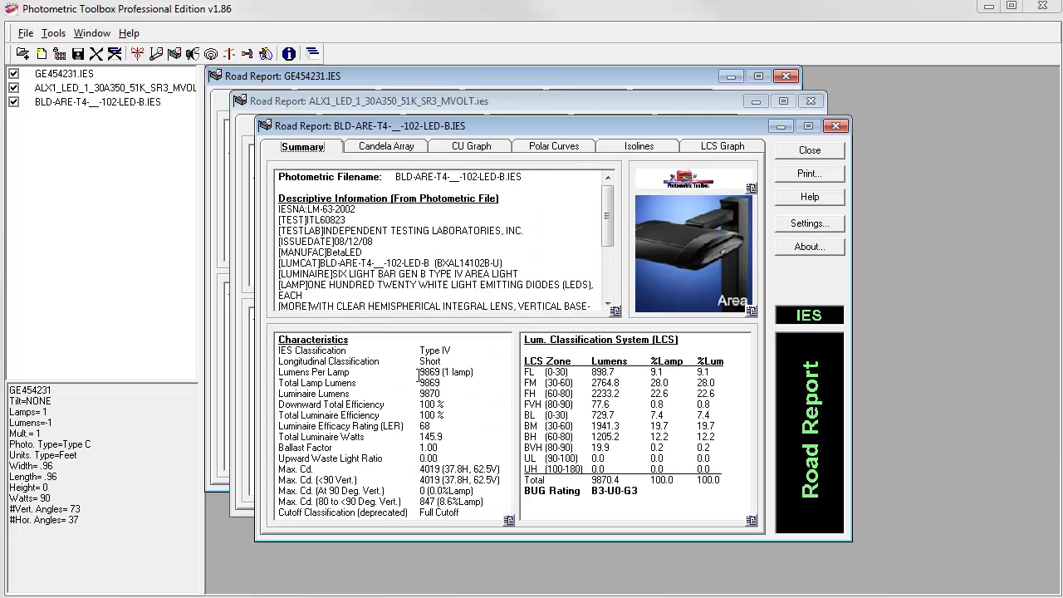
pyautogui.click(714, 153)
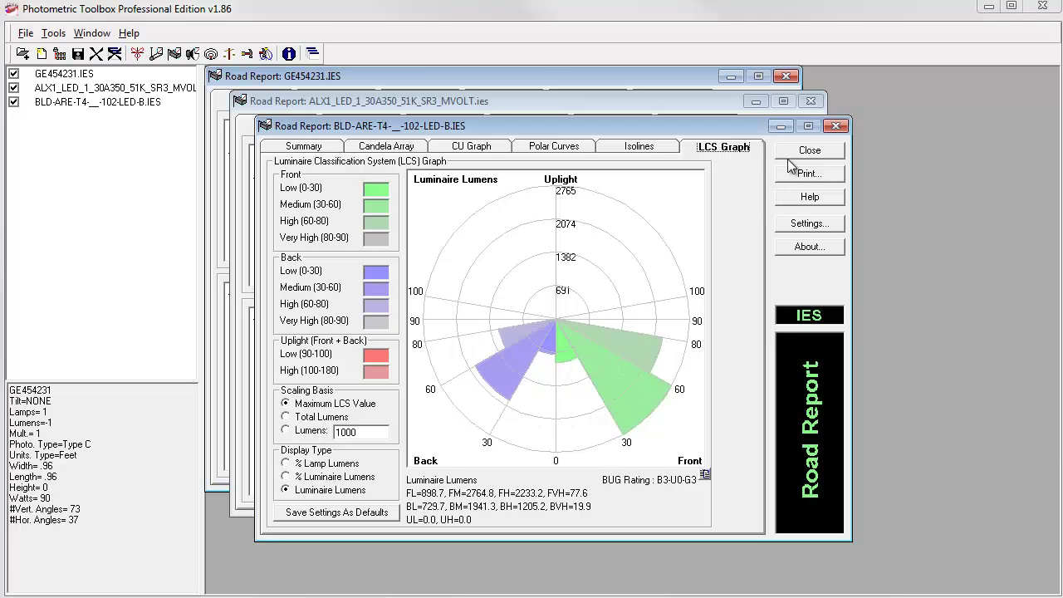
pyautogui.click(117, 55)
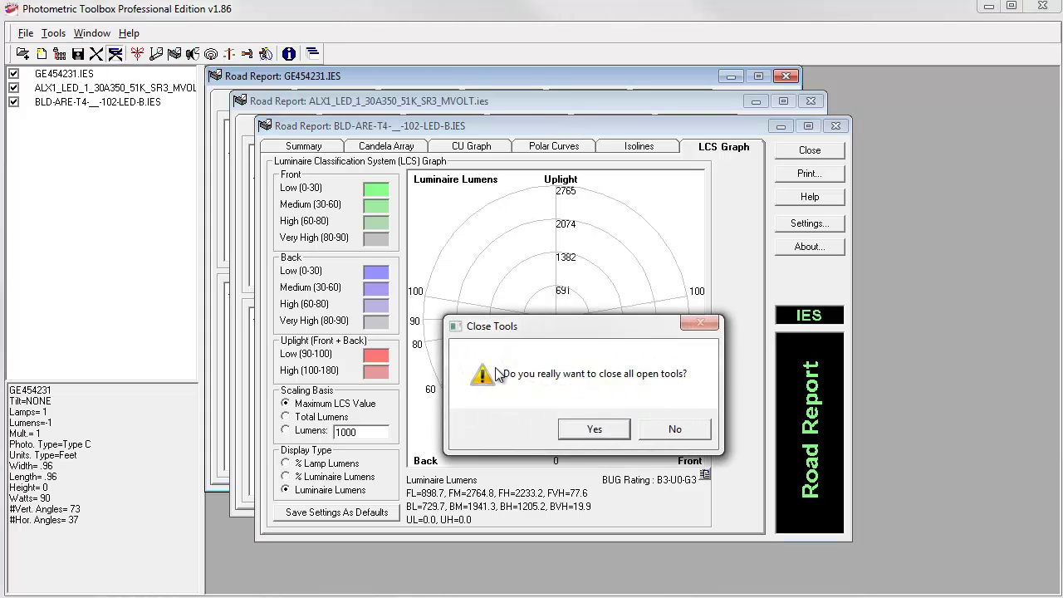
pyautogui.click(593, 428)
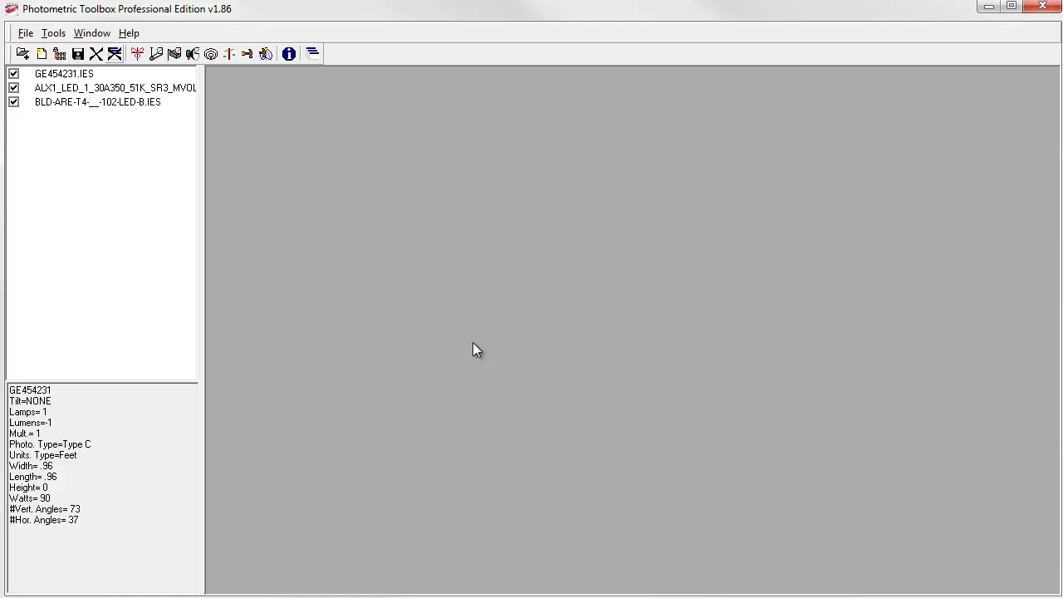
# Generate templates and give ALX1 light loss factor .8, scale 30 and 26 ft mounting height.
pyautogui.click(210, 55)
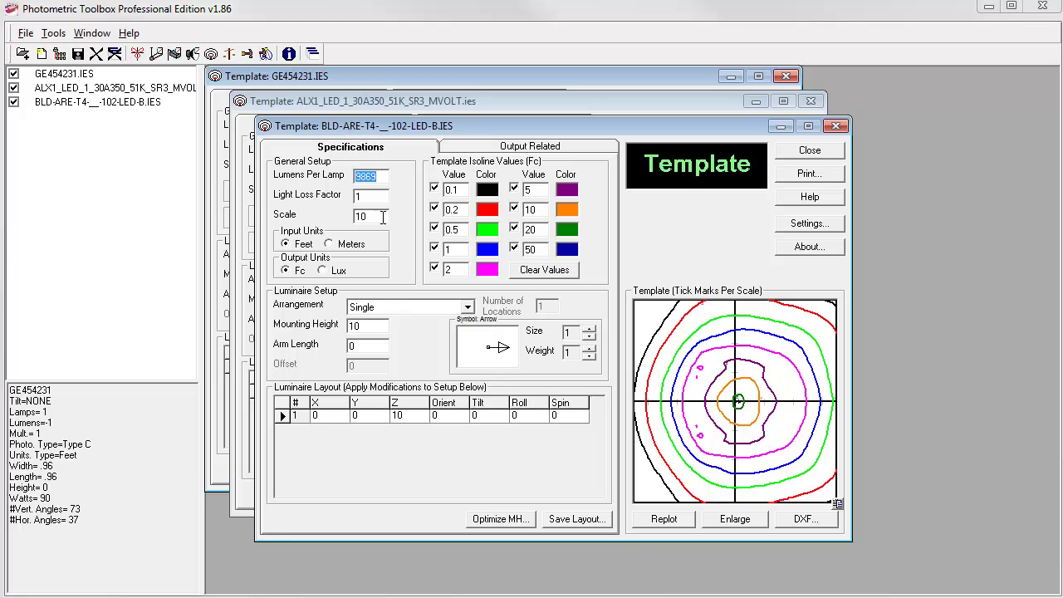
pyautogui.click(348, 116)
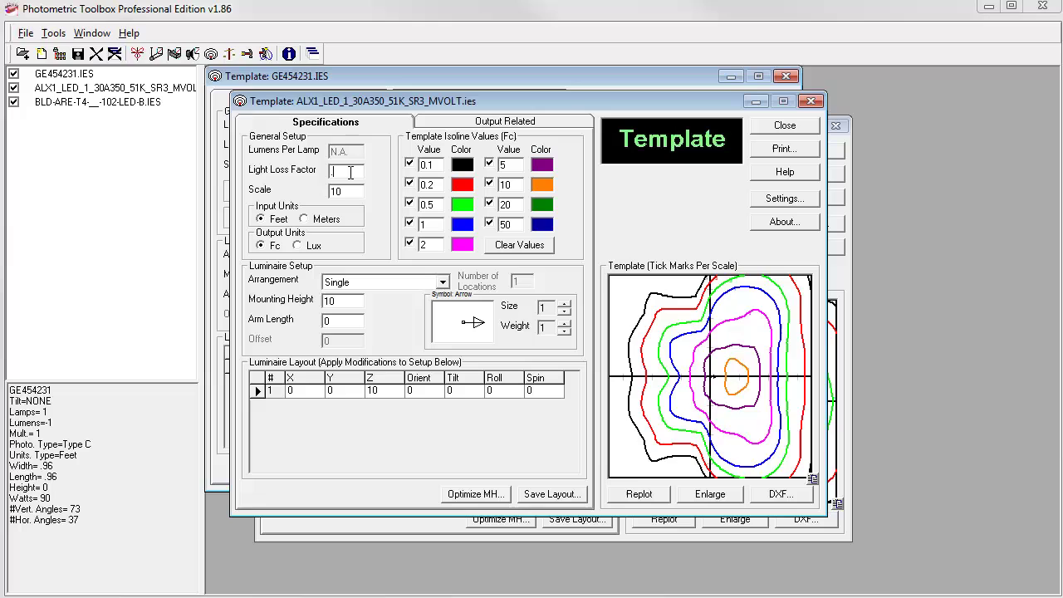
pyautogui.write('.8')
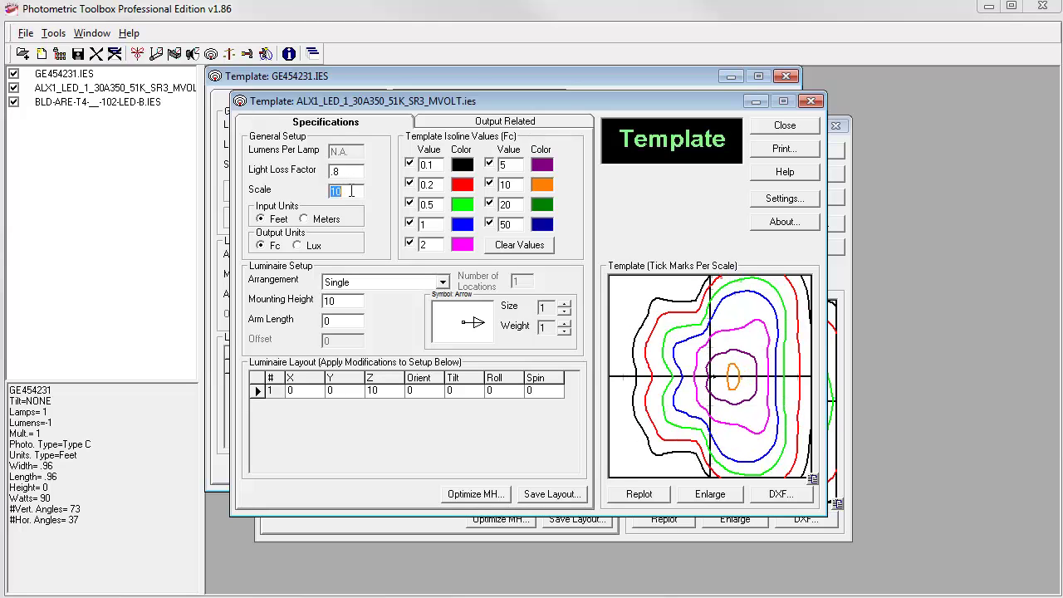
pyautogui.write('30')
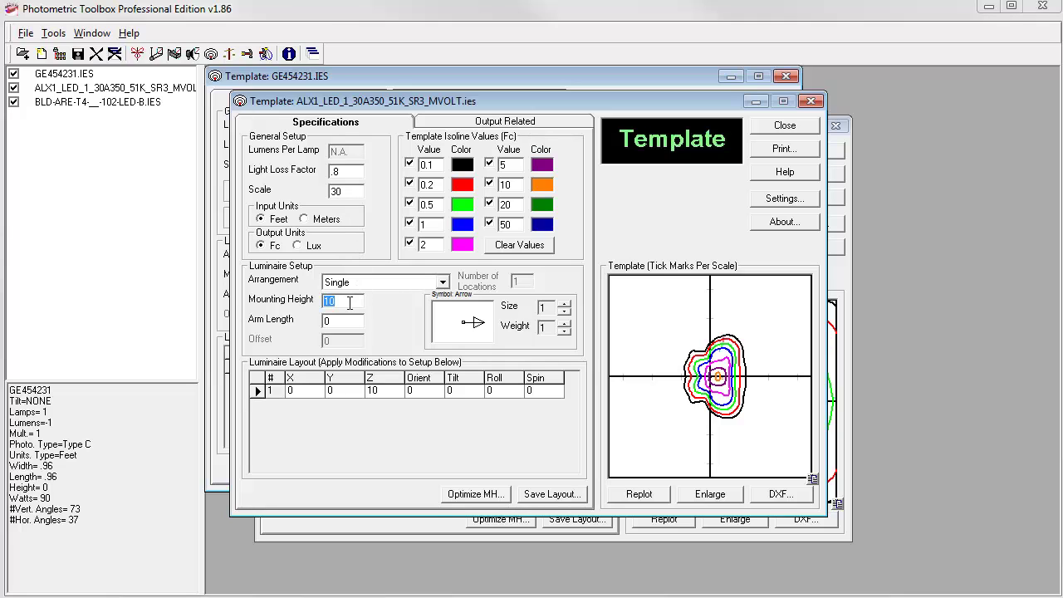
pyautogui.write('26')
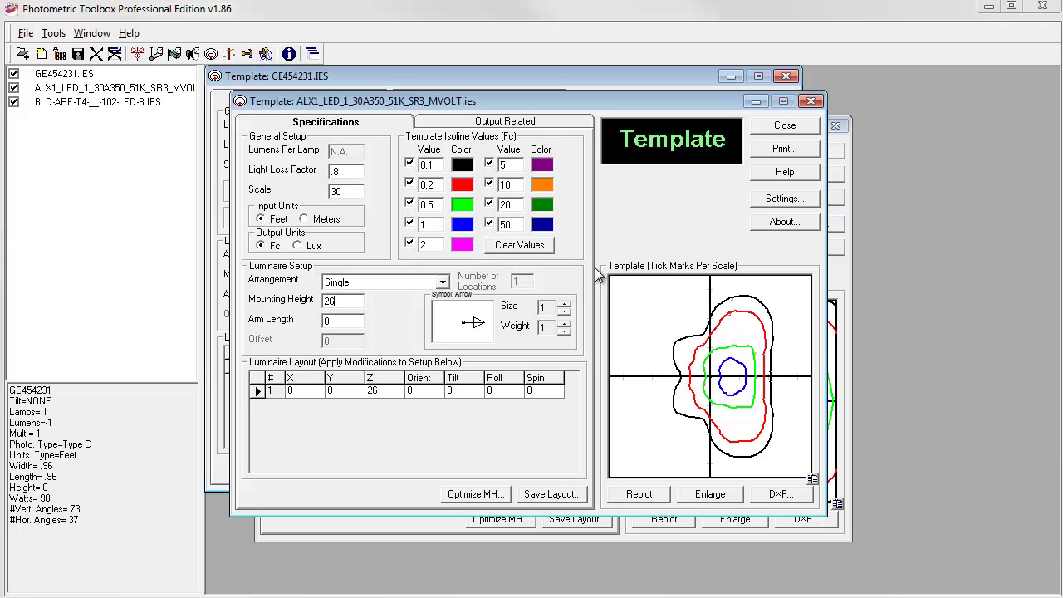
# Untick the 50, 20, 10 and 5 fc isolines on the ALX1 template.
pyautogui.click(490, 224)
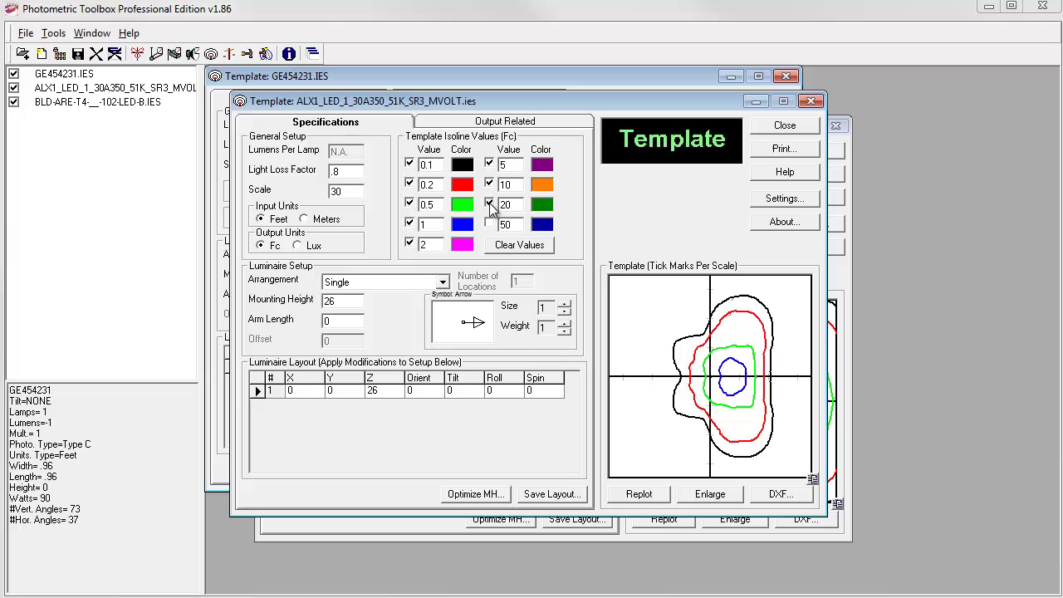
pyautogui.click(490, 204)
pyautogui.click(489, 184)
pyautogui.click(489, 164)
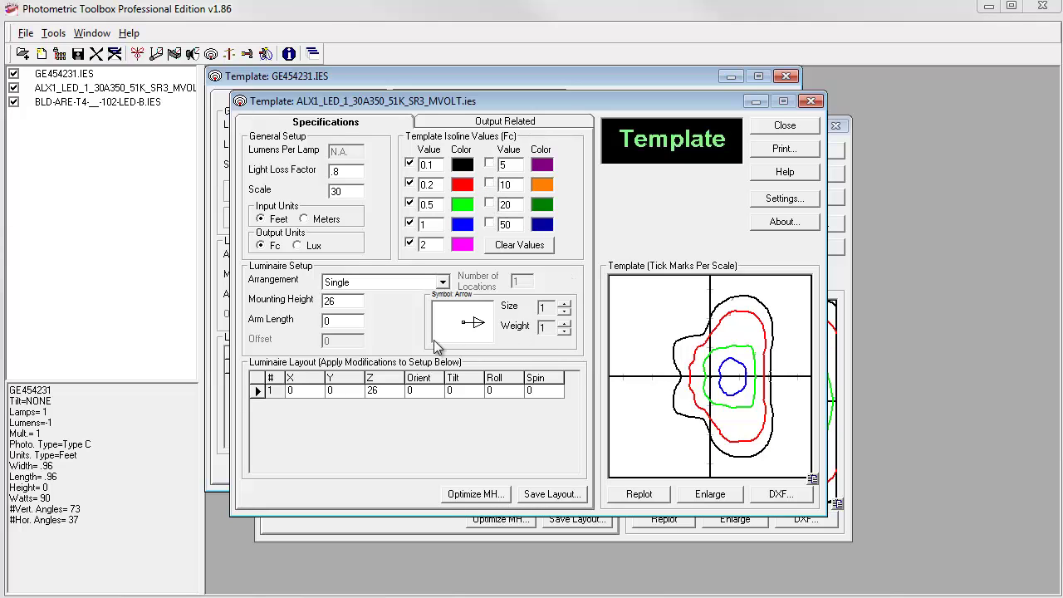
# Arrange ALX1 as 2 @ 180 Deg back-to-back with 2 ft arms, try DXF, then close all tools.
pyautogui.click(442, 282)
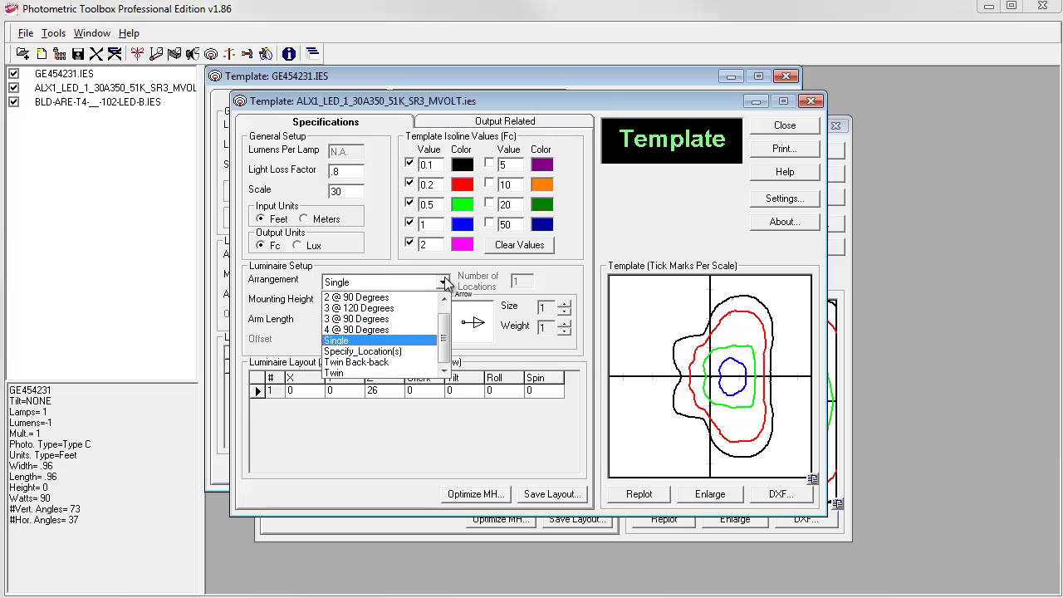
pyautogui.scroll(1, 390, 320)
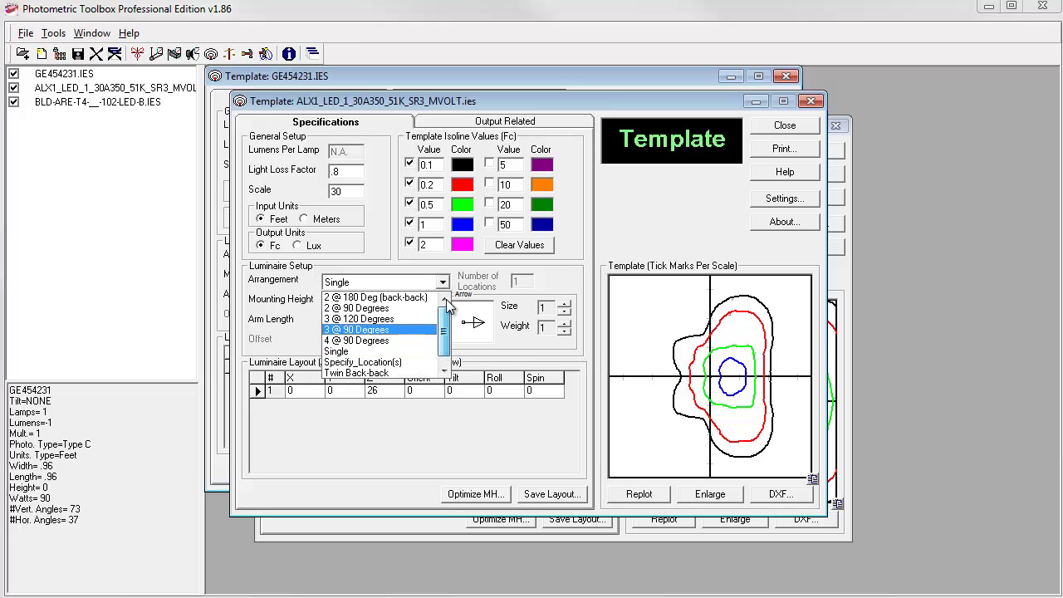
pyautogui.click(409, 298)
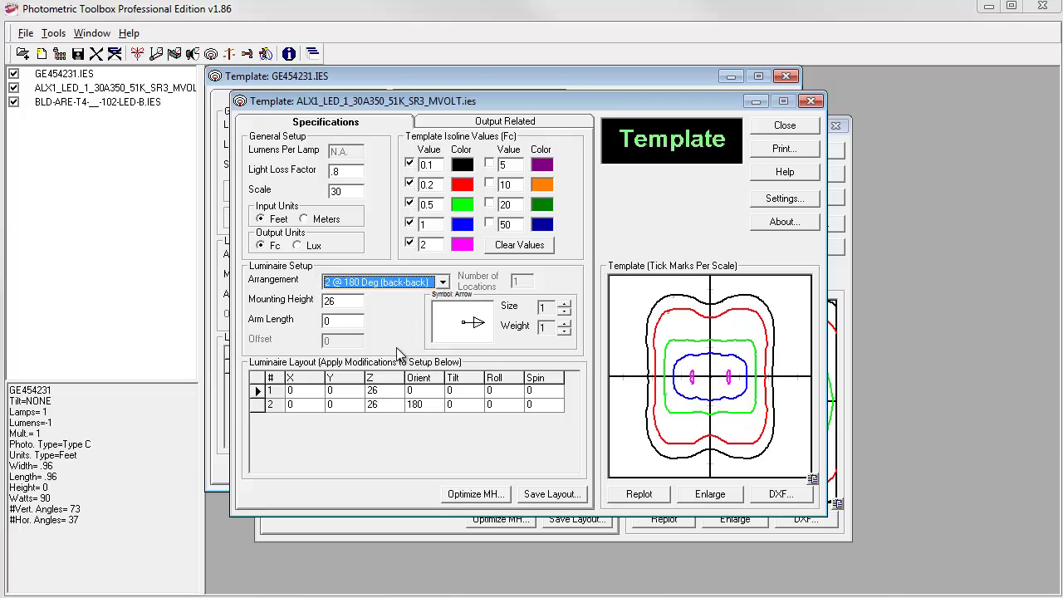
pyautogui.click(337, 321)
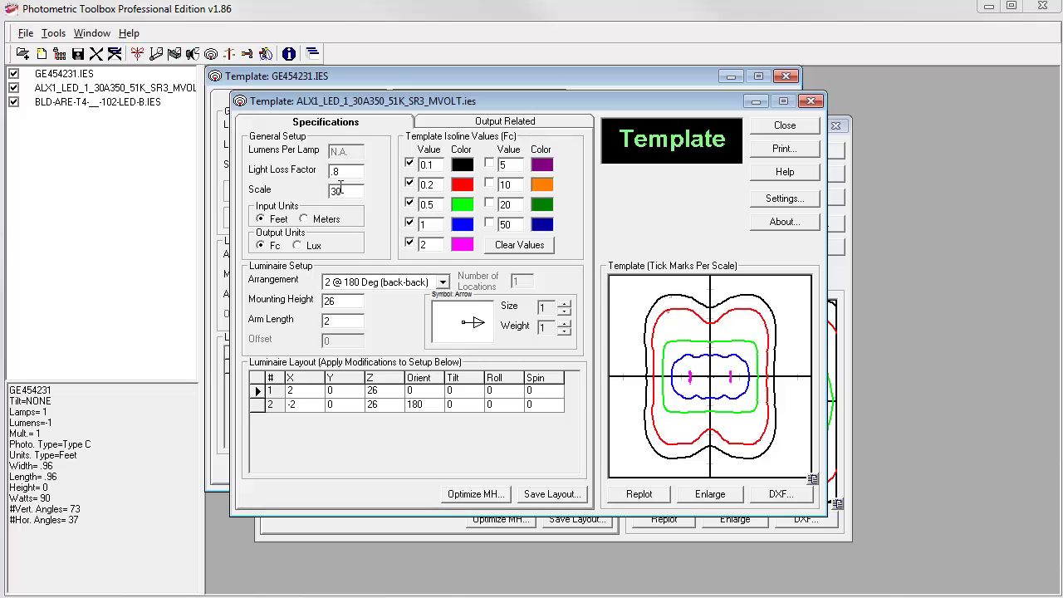
pyautogui.click(763, 494)
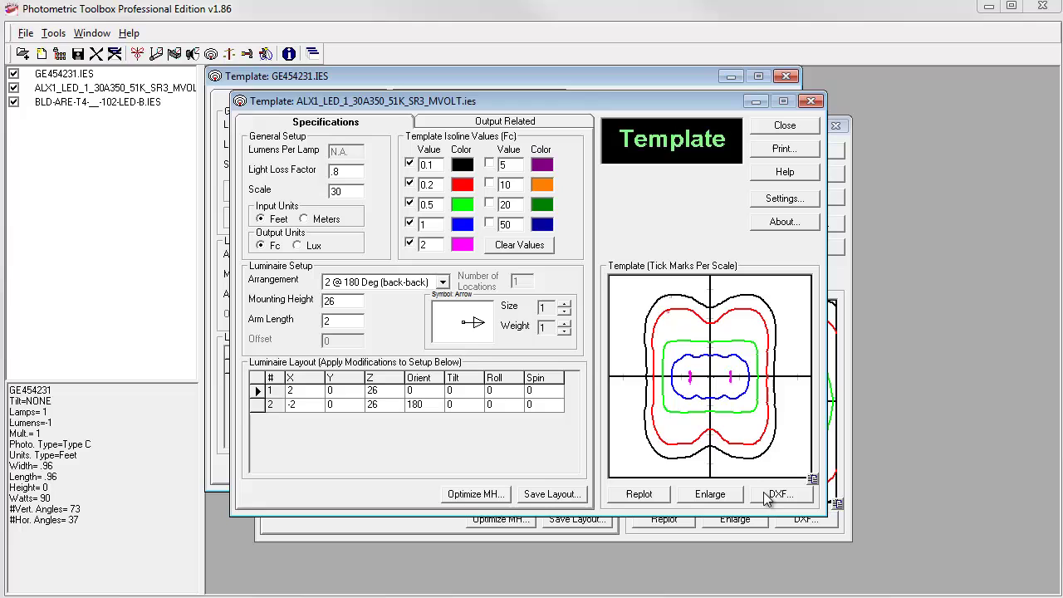
pyautogui.click(115, 54)
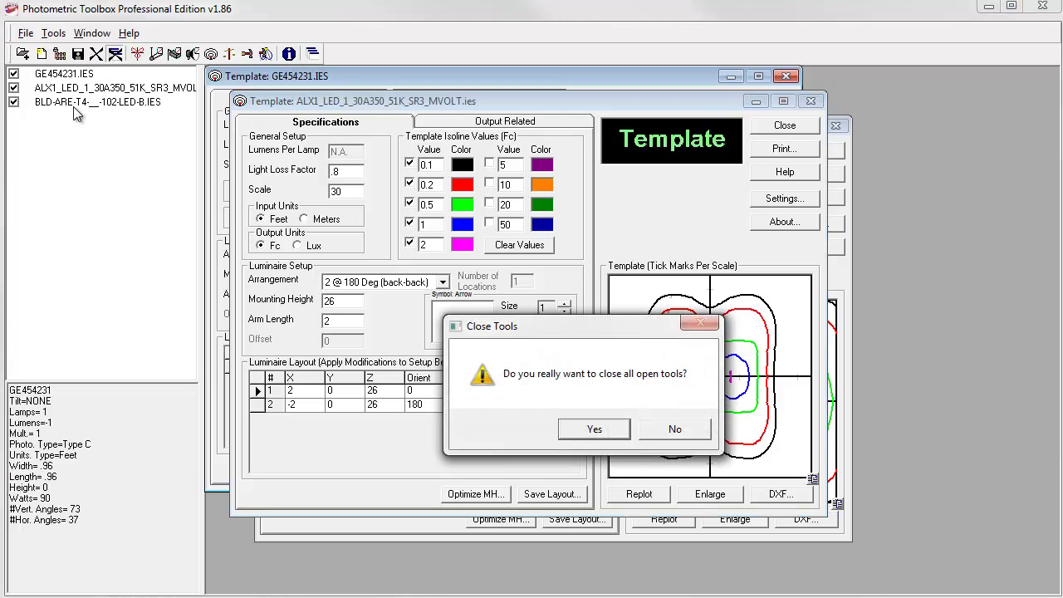
# Confirm closing the templates, untick BLD-ARE-T4, and compare GE454231 with ALX1.
pyautogui.click(593, 429)
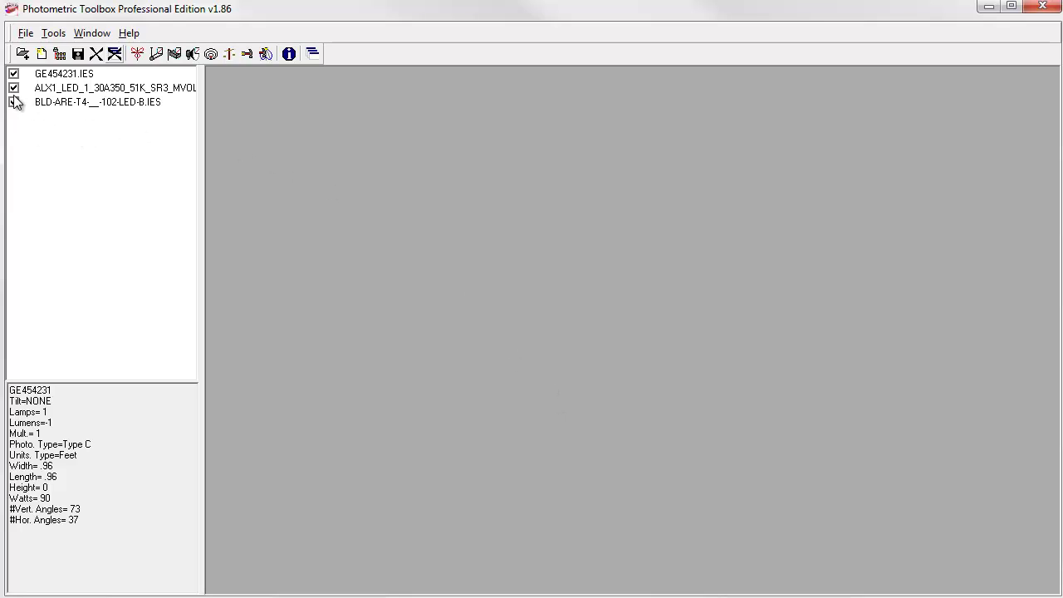
pyautogui.click(14, 103)
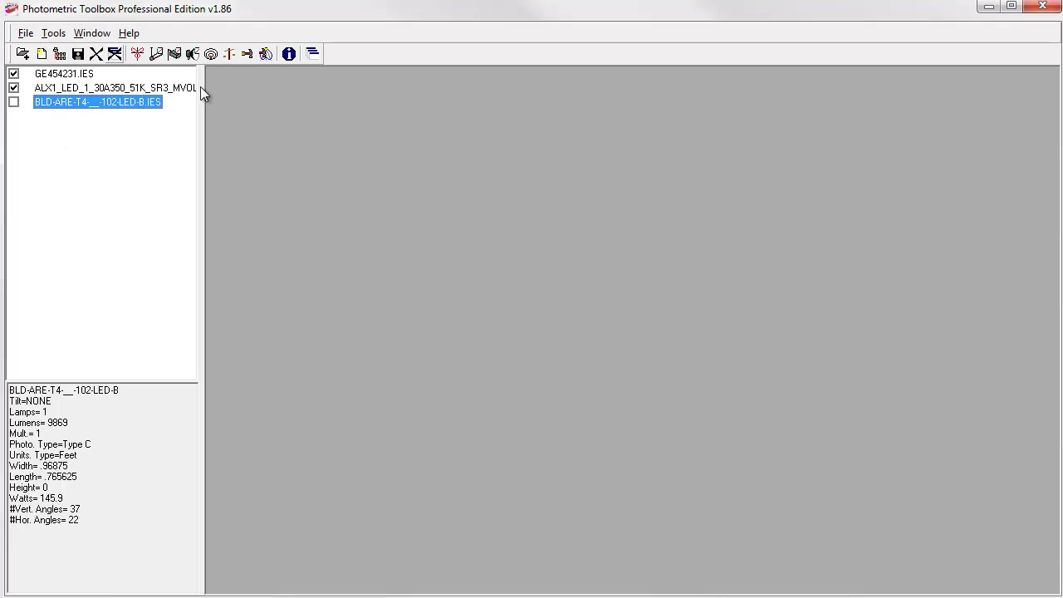
pyautogui.click(230, 55)
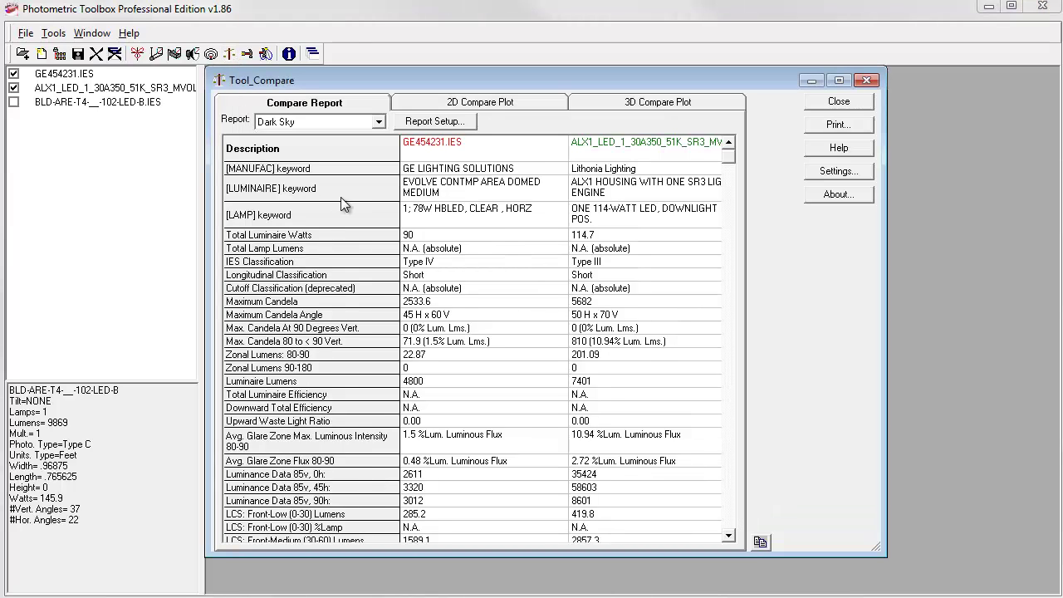
# Keep the Dark Sky report, cancel its setup unchanged, and show the 2D compare polar plot.
pyautogui.click(378, 123)
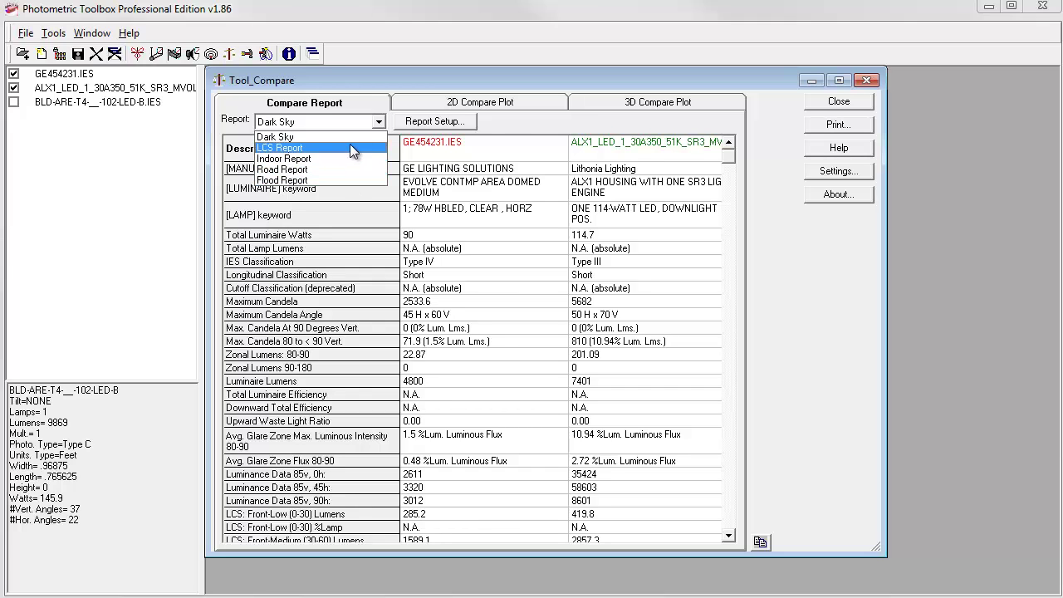
pyautogui.click(504, 127)
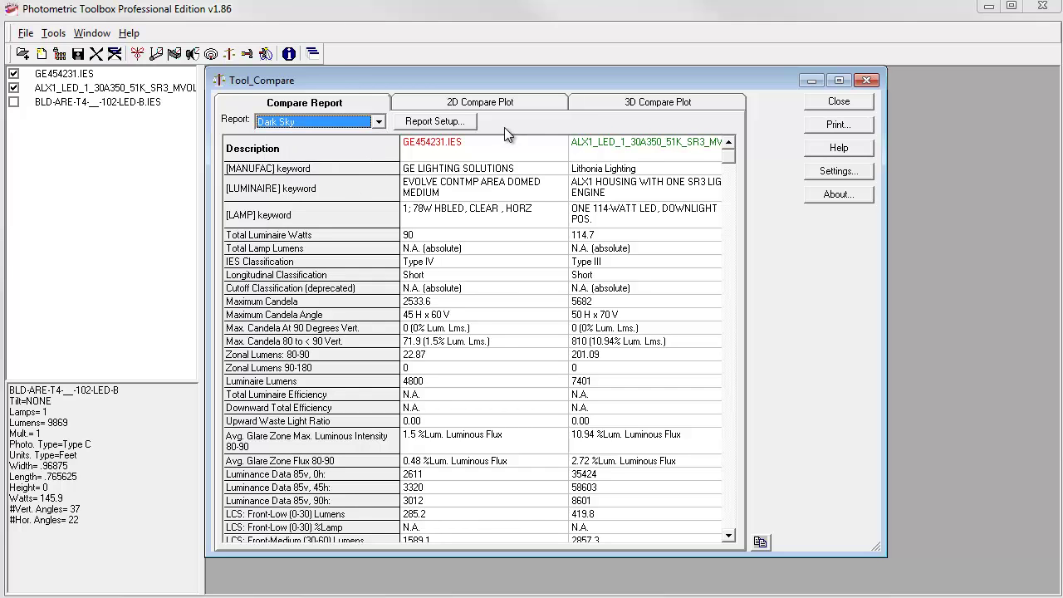
pyautogui.click(438, 122)
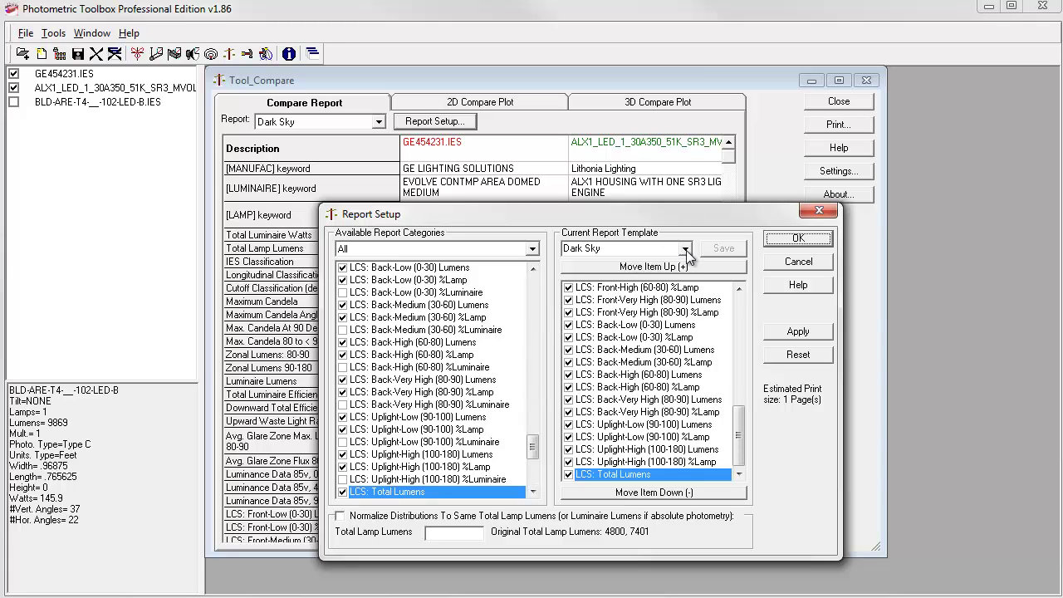
pyautogui.click(788, 264)
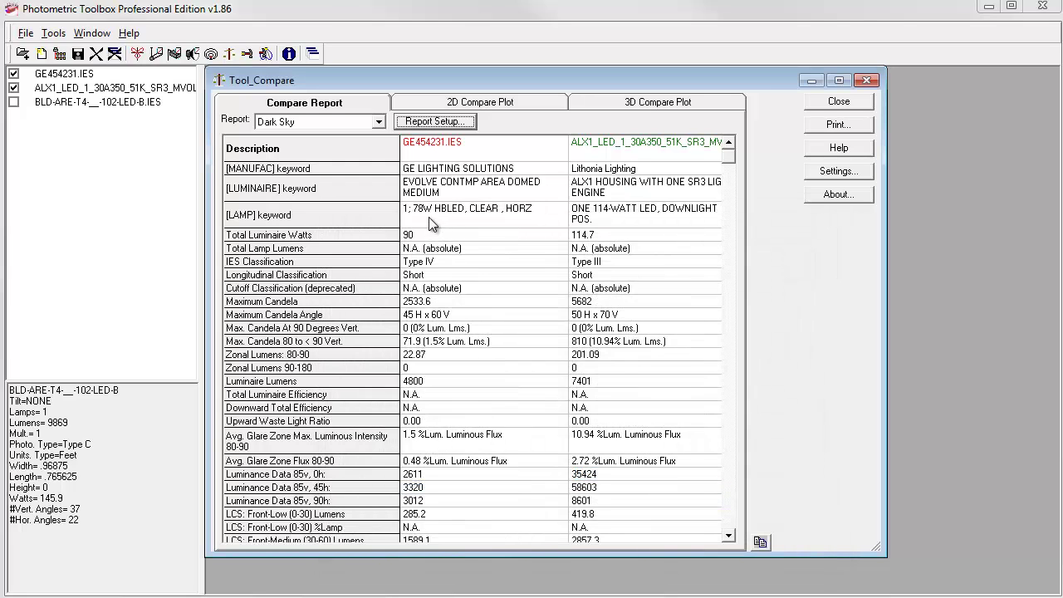
pyautogui.click(458, 103)
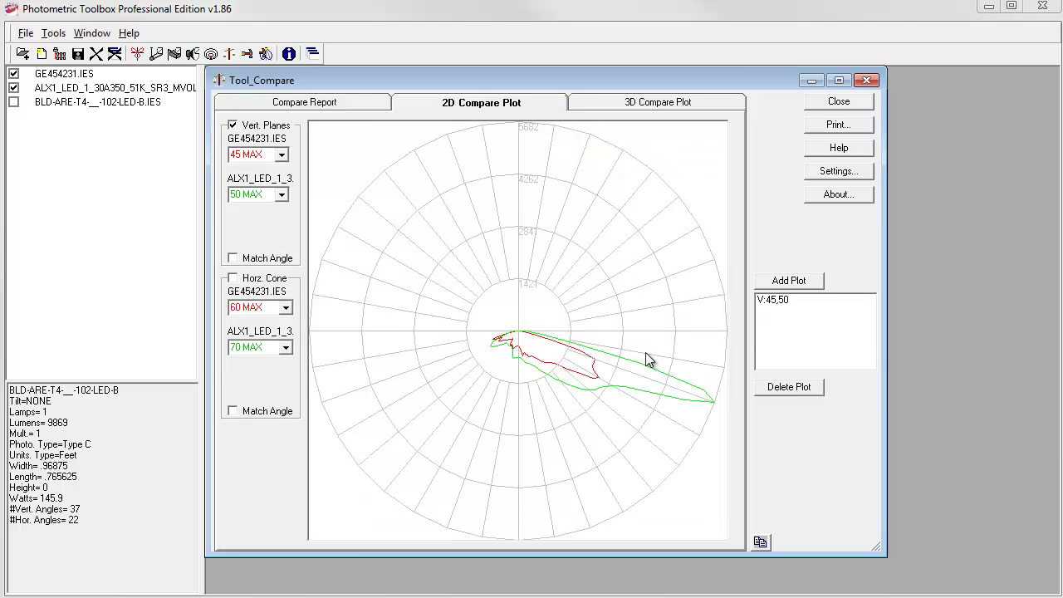
# Rotate the 3D compare plot to an oblique view, then close all tools and confirm.
pyautogui.click(623, 104)
pyautogui.moveTo(374, 322); pyautogui.dragTo(521, 351)
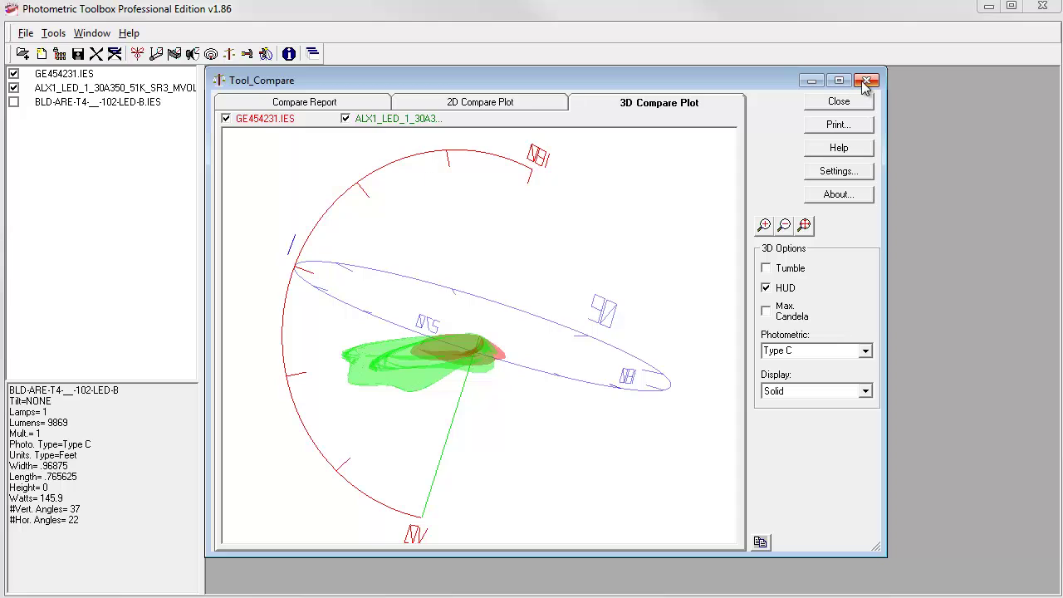
pyautogui.click(115, 53)
pyautogui.click(598, 430)
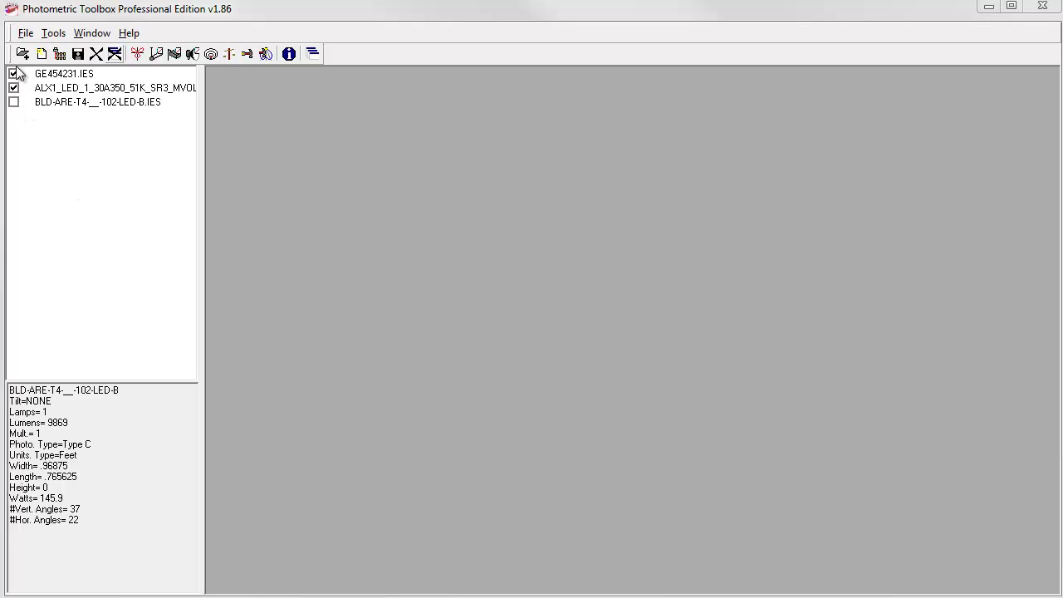
# Convert ALX1 into a copy with its luminaire test position tilted 180 degrees.
pyautogui.click(265, 54)
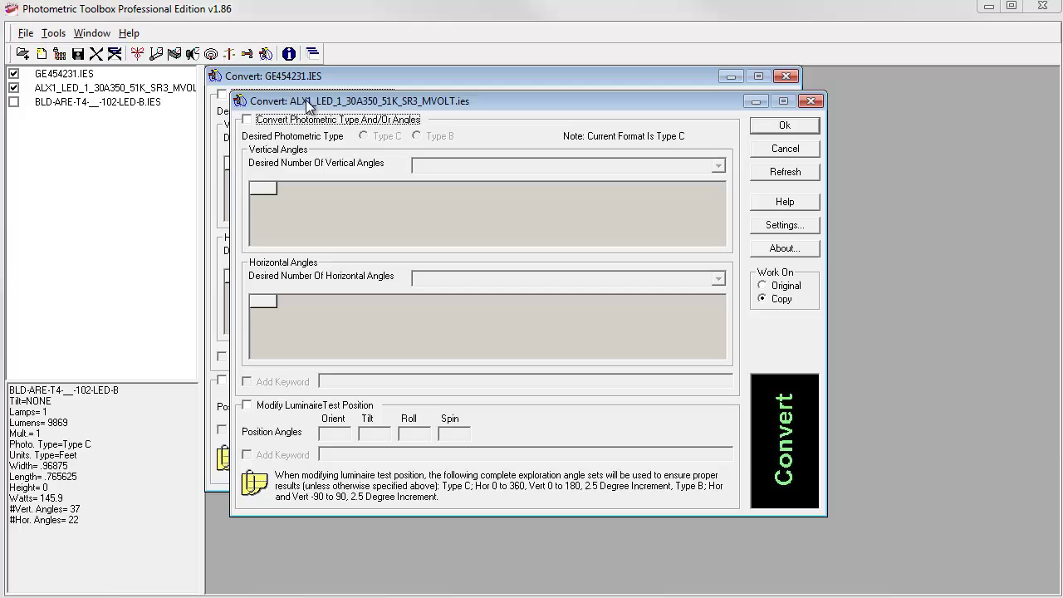
pyautogui.click(254, 410)
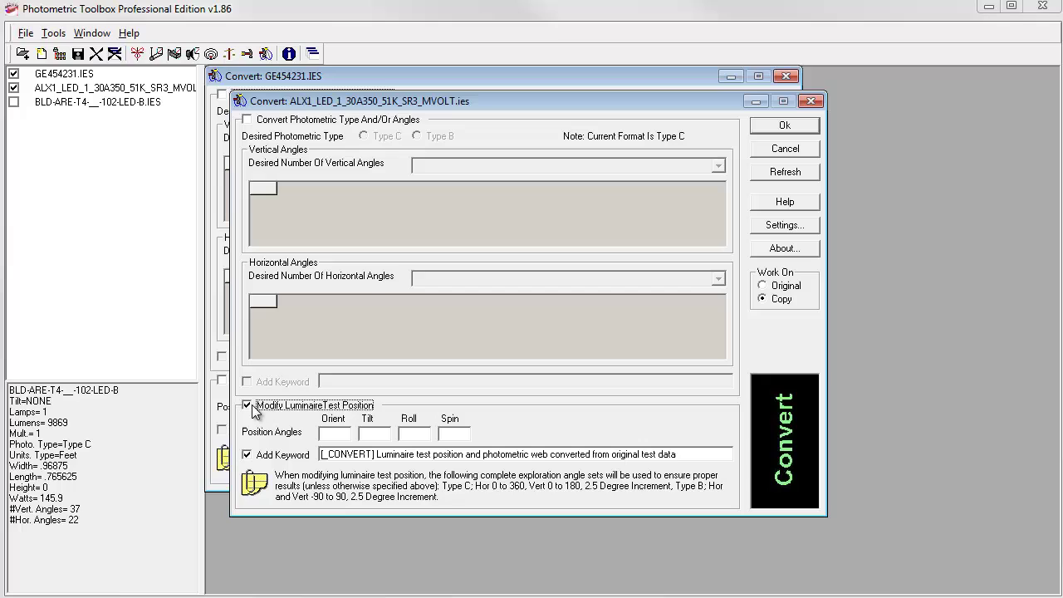
pyautogui.click(370, 435)
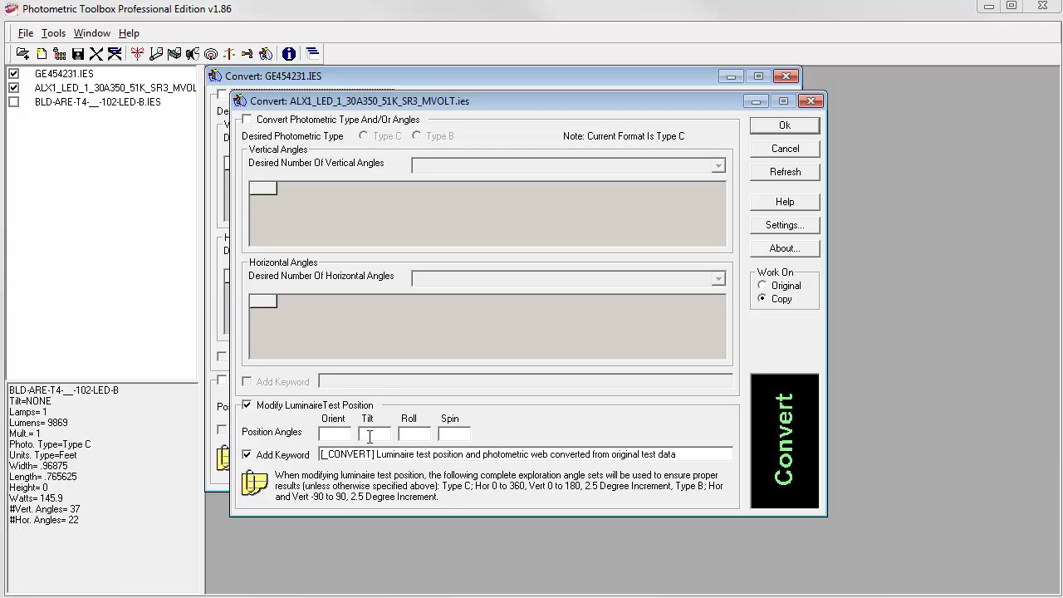
pyautogui.write('180')
pyautogui.click(765, 128)
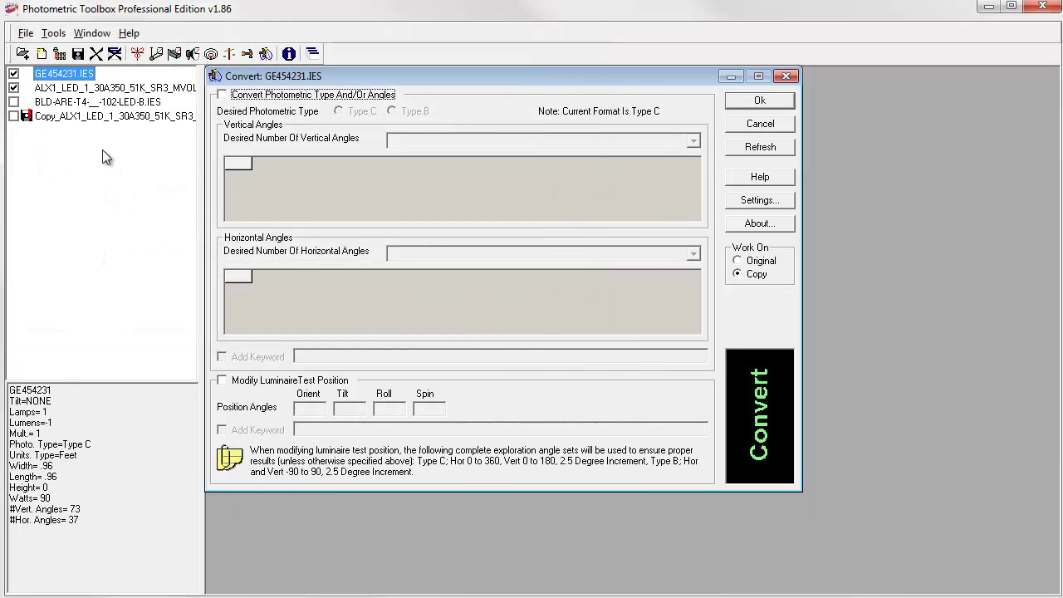
# Check only Copy_ALX1, view and rotate its 3D distribution, then return to GE454231's Convert dialog.
pyautogui.click(74, 119)
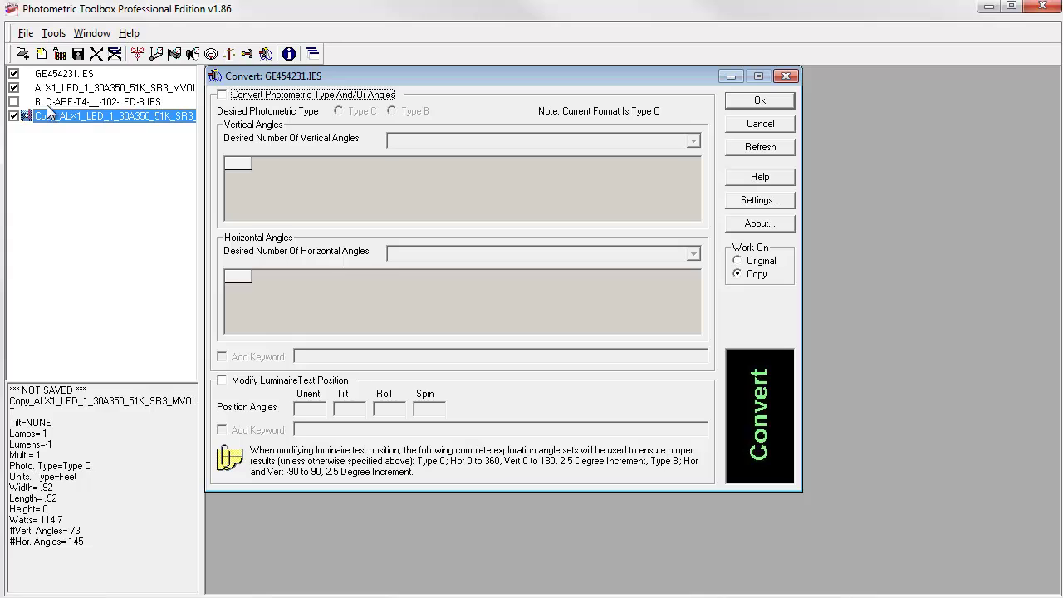
pyautogui.click(14, 88)
pyautogui.click(13, 74)
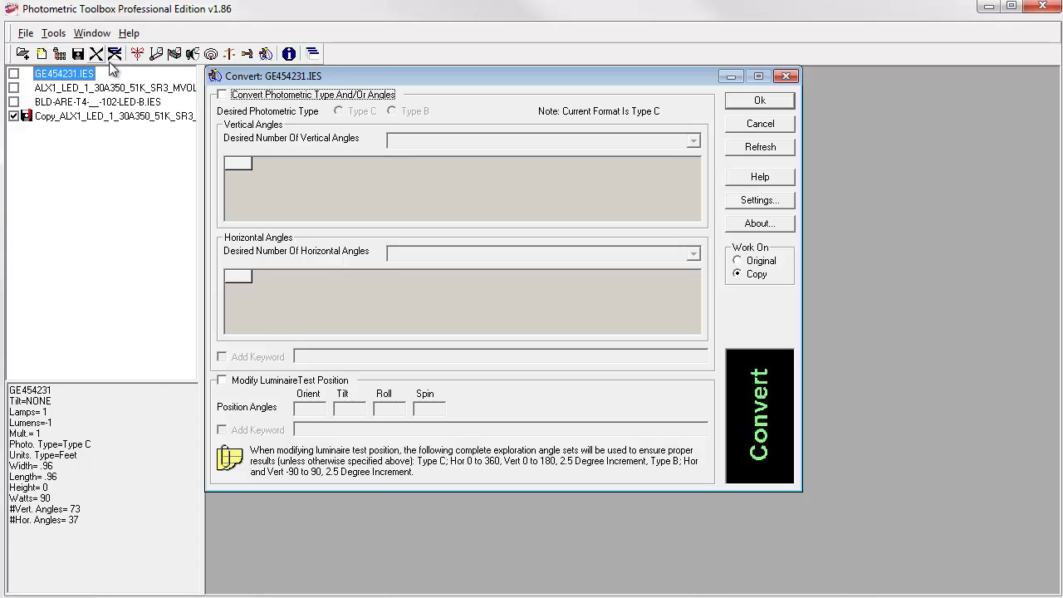
pyautogui.click(138, 54)
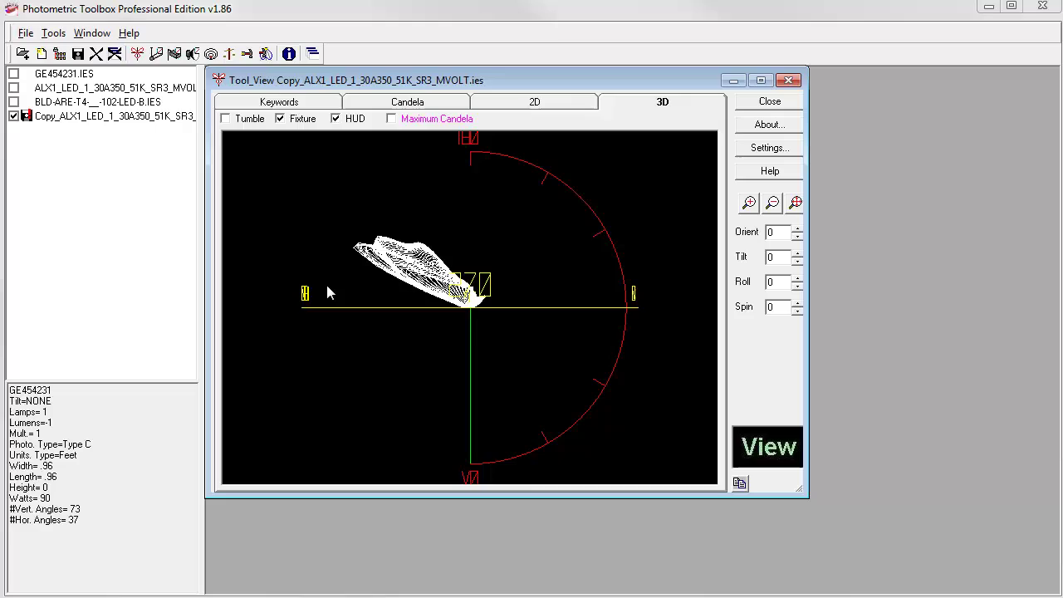
pyautogui.moveTo(339, 294); pyautogui.dragTo(447, 302)
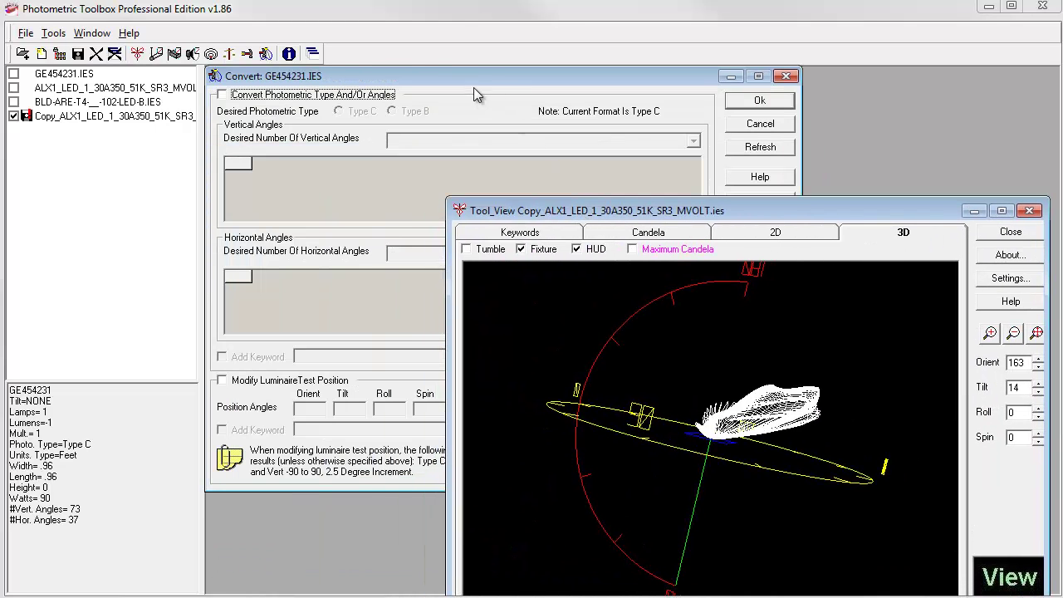
pyautogui.click(473, 87)
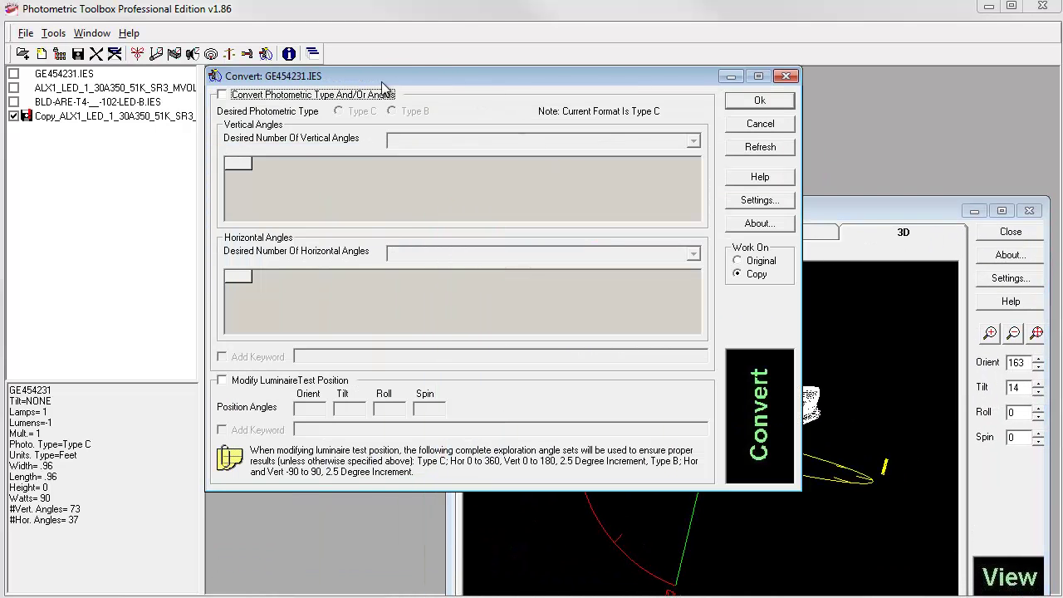
# Enable Convert Photometric Type, close all tools, and remove the unsaved Copy_ALX1 file.
pyautogui.click(223, 94)
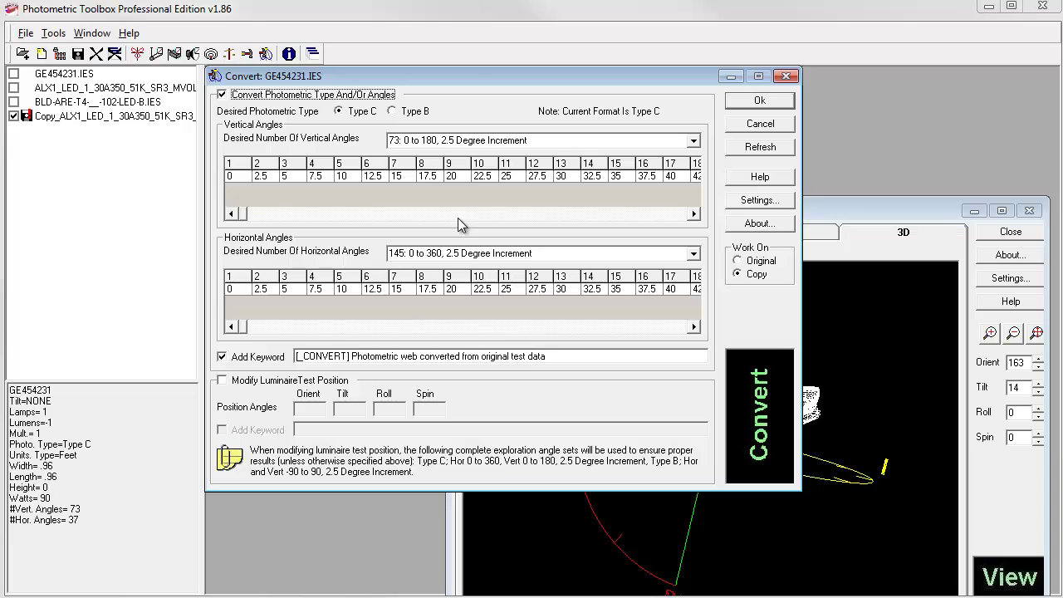
pyautogui.click(112, 55)
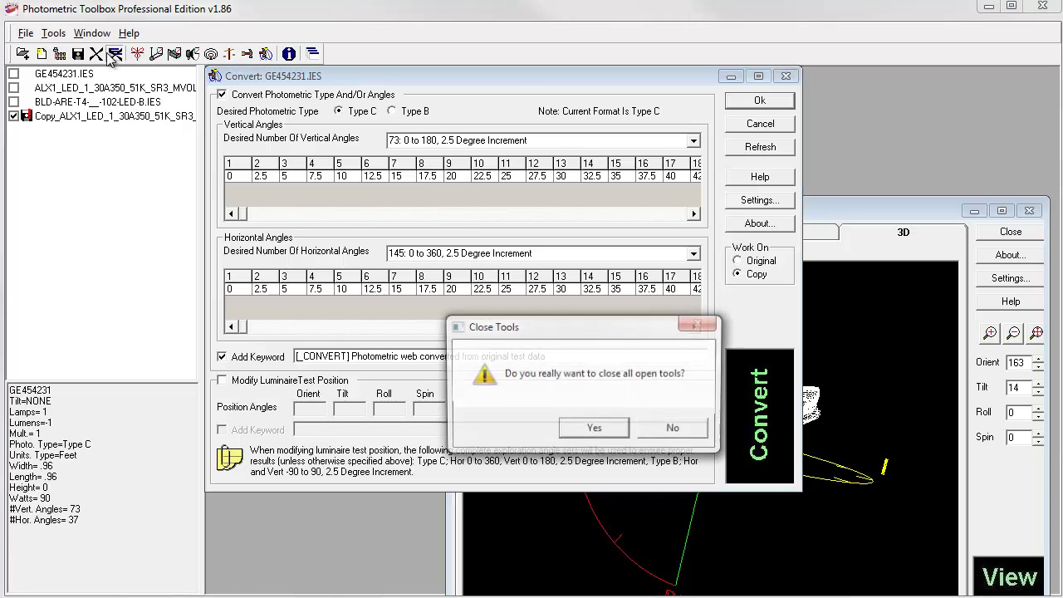
pyautogui.click(593, 427)
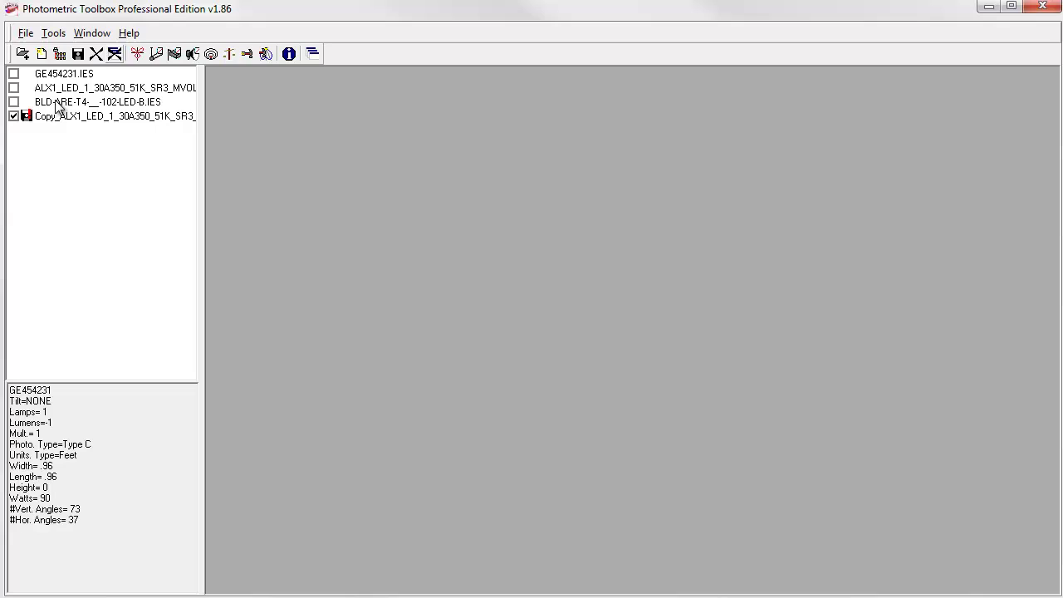
pyautogui.click(97, 54)
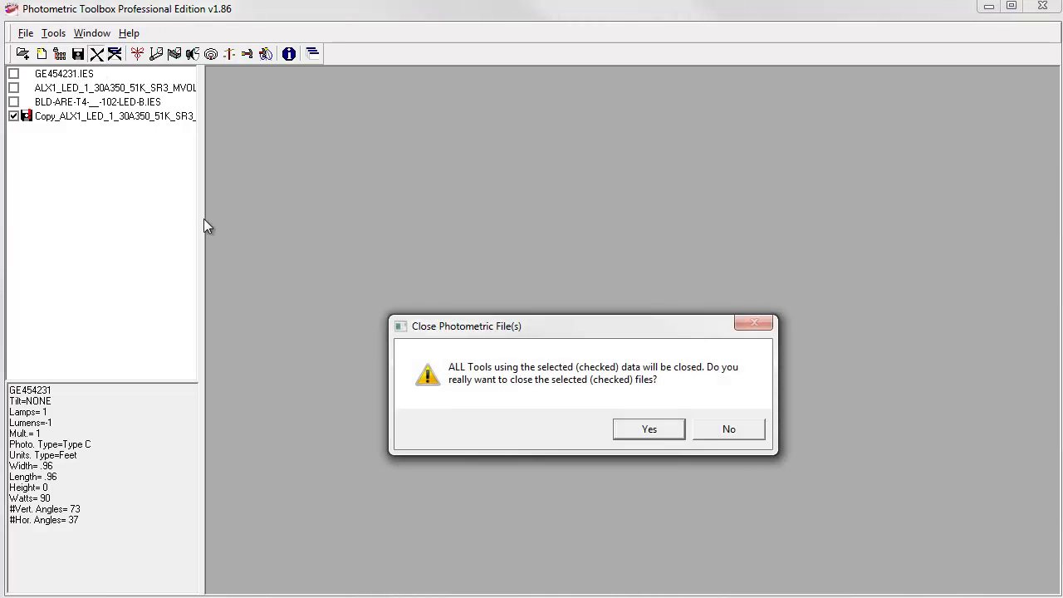
pyautogui.click(644, 428)
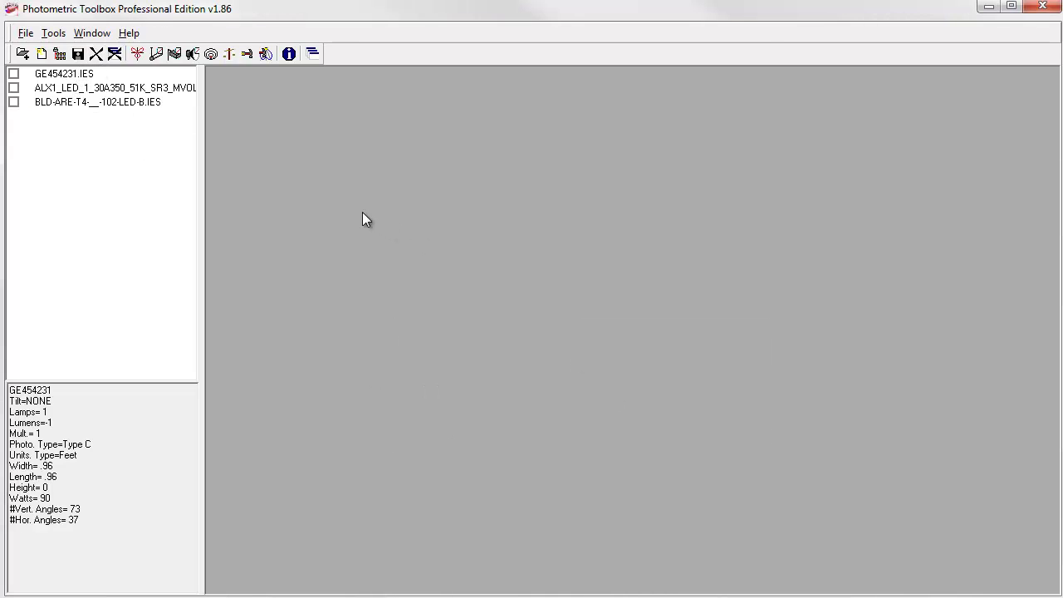
# Tick GE454231.IES, review its General Information in the editor, then close all tools.
pyautogui.click(14, 74)
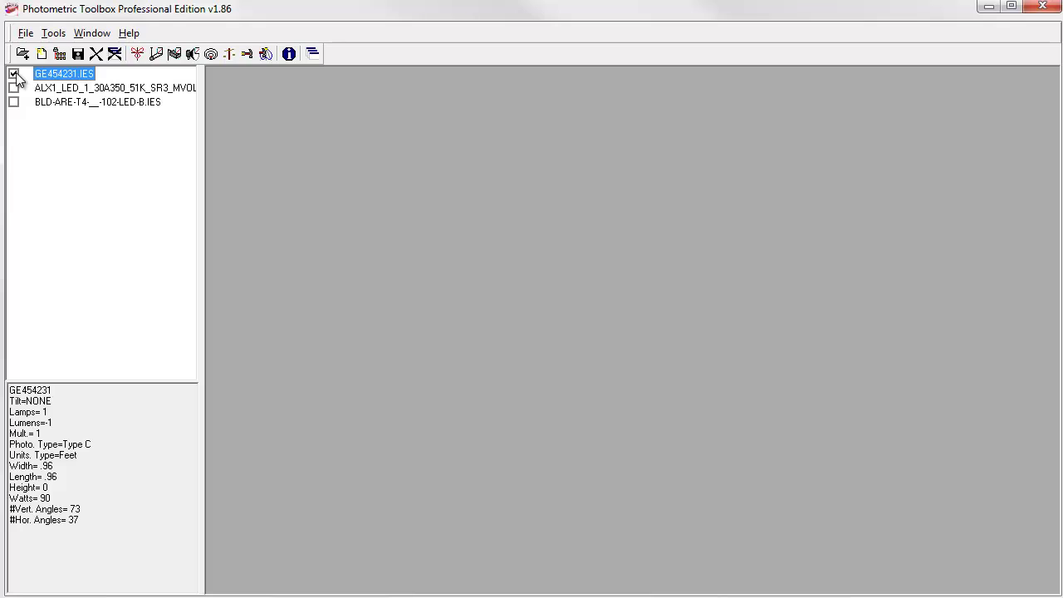
pyautogui.click(248, 54)
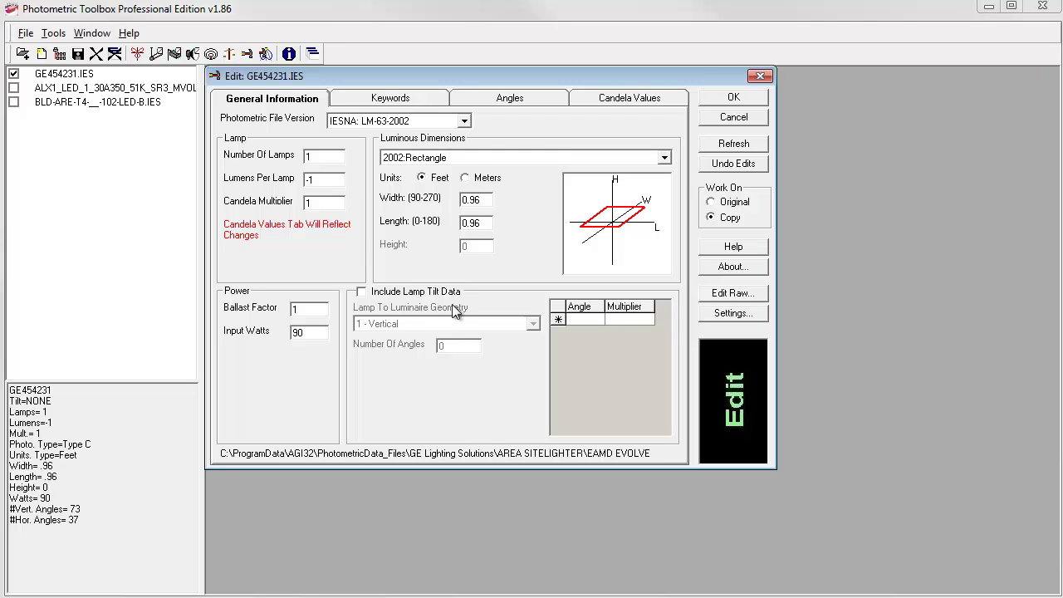
pyautogui.click(114, 53)
pyautogui.click(585, 430)
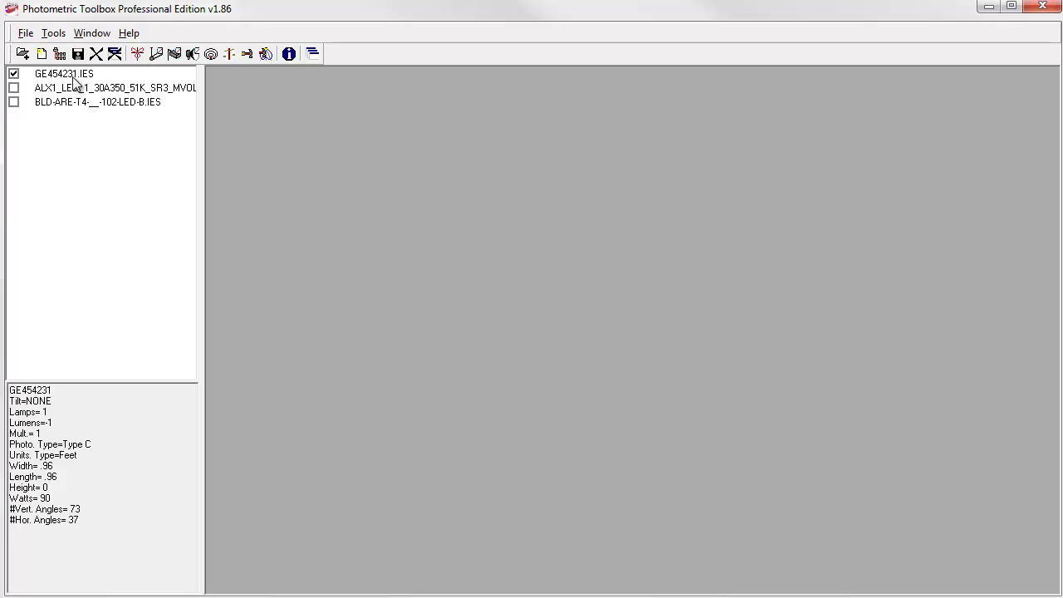
# Save GE454231 as GE454231.ldt using the EULUMDAT files (*.ldt) format.
pyautogui.click(24, 34)
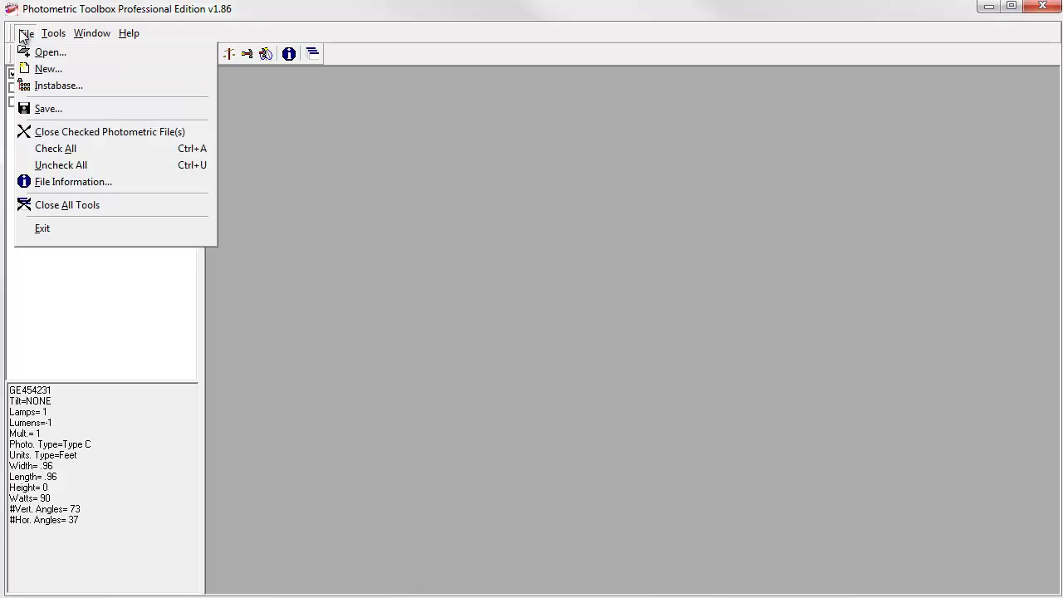
pyautogui.click(48, 108)
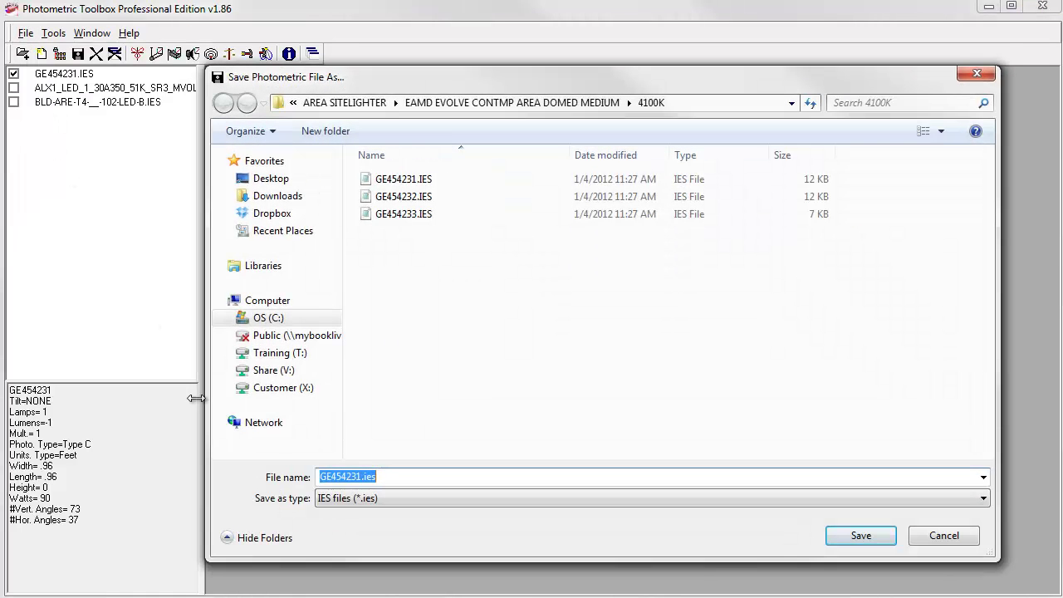
pyautogui.click(983, 498)
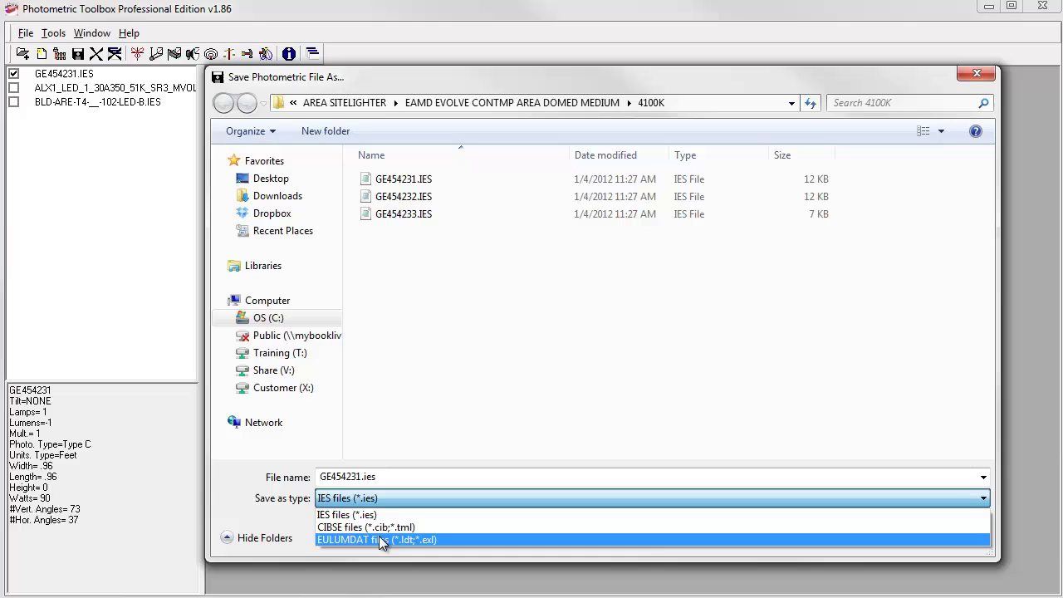
pyautogui.click(380, 540)
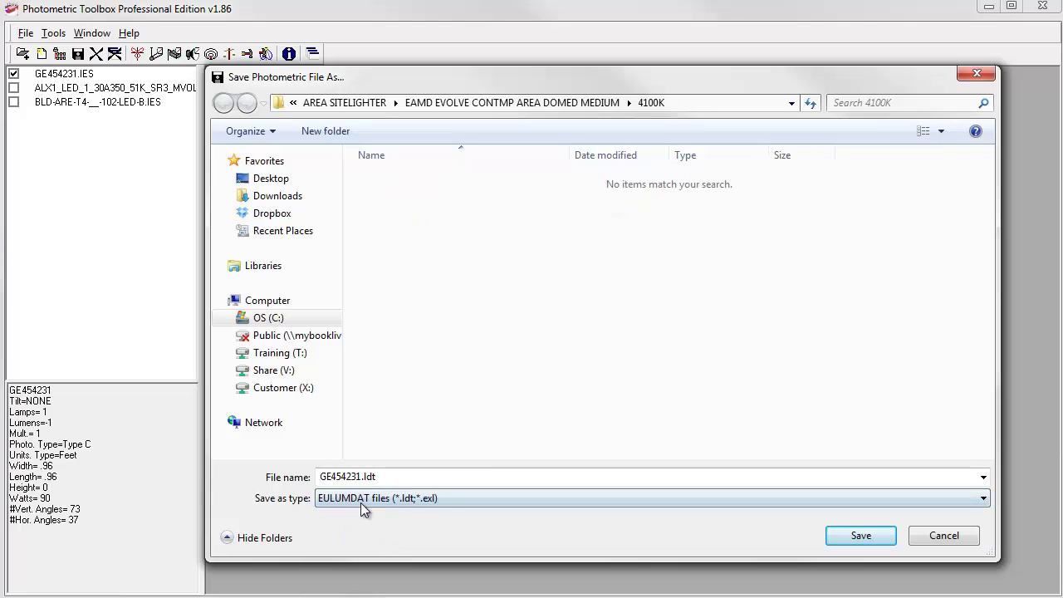
pyautogui.click(864, 539)
pyautogui.click(938, 535)
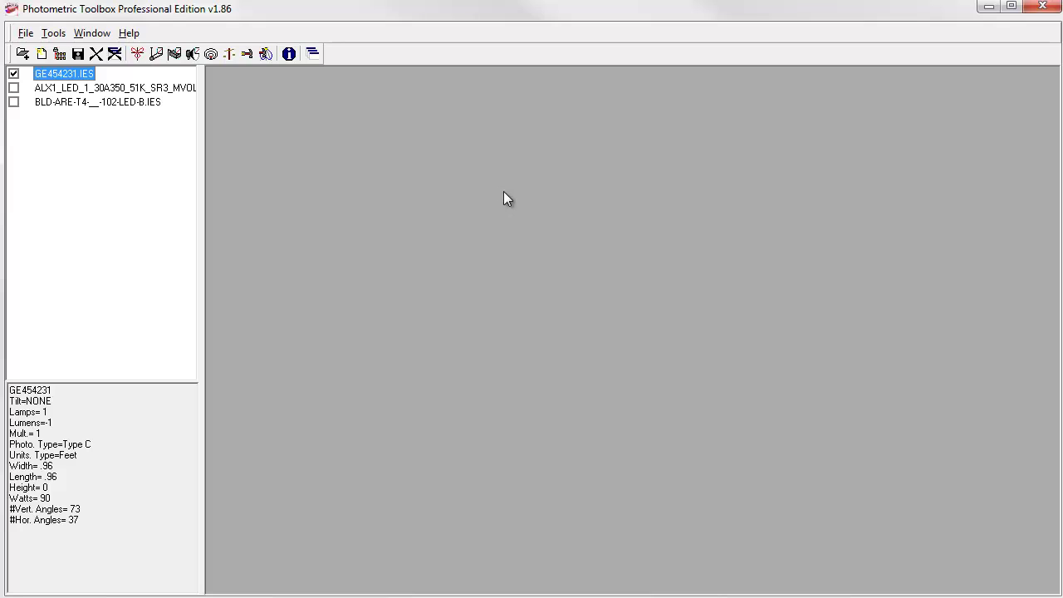
pyautogui.click(42, 54)
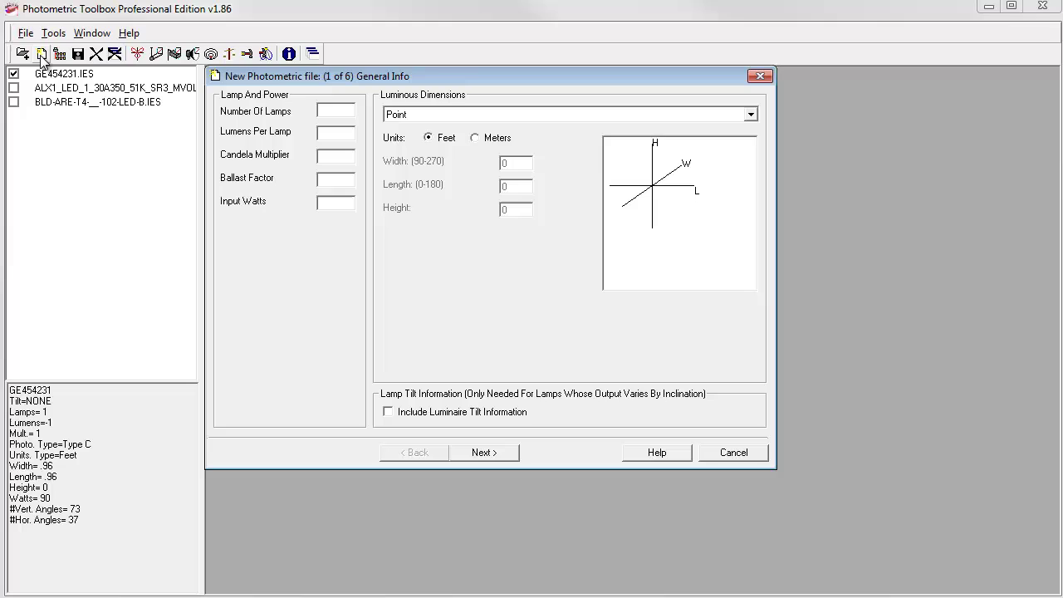